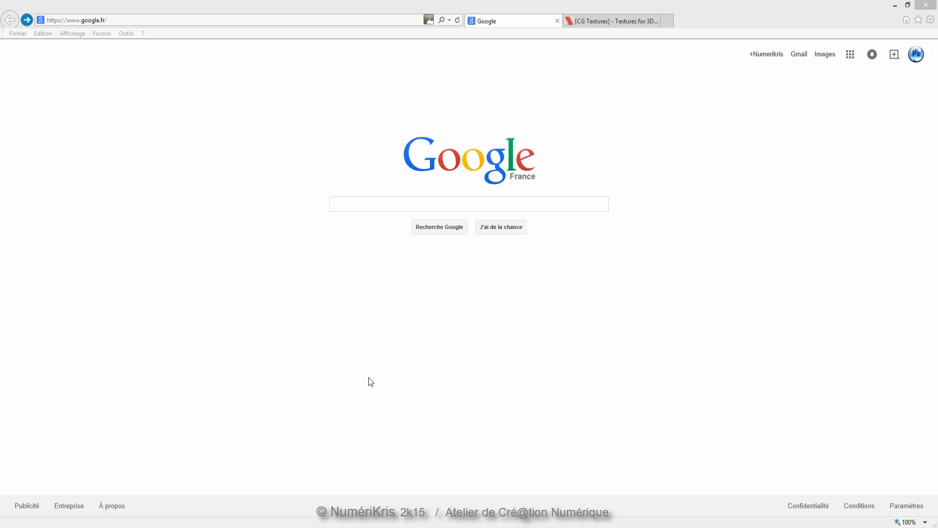
# Search Google Images for "statue"
pyautogui.click(403, 209)
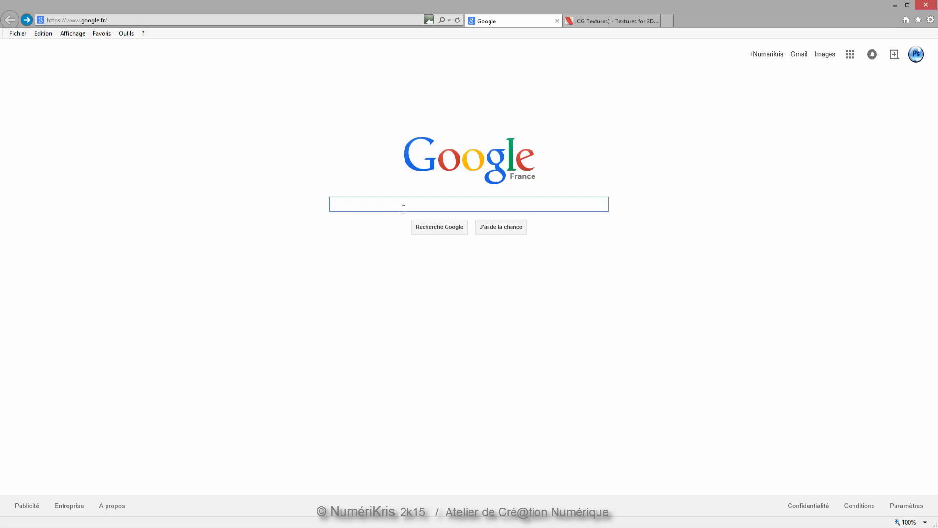
pyautogui.write('statue')
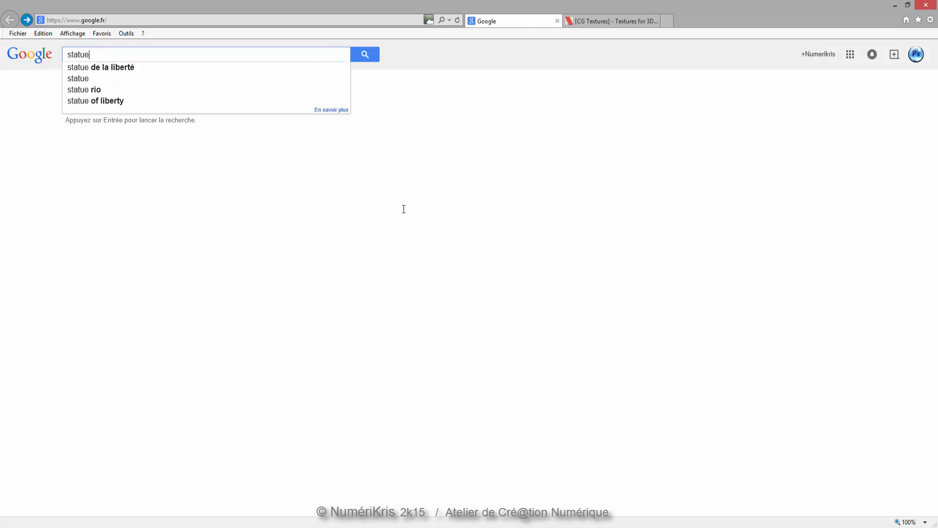
pyautogui.press('Return')
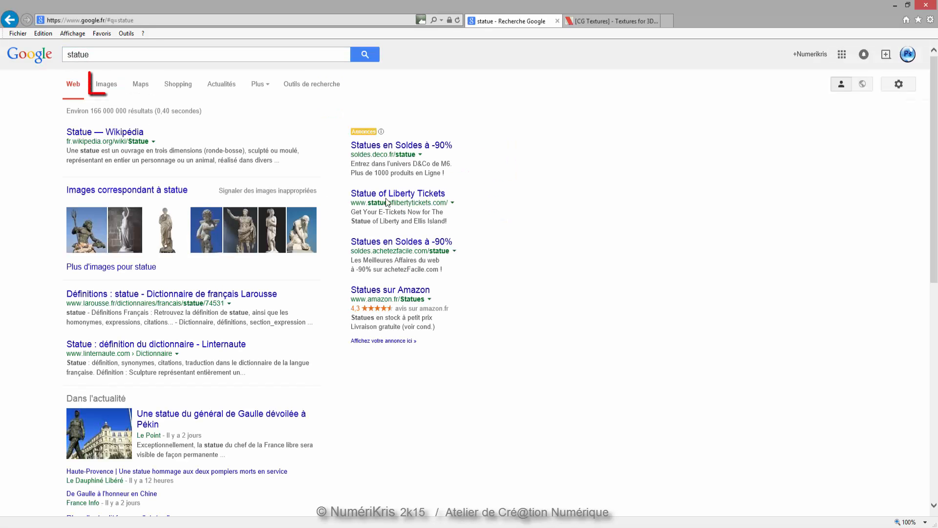
pyautogui.click(108, 86)
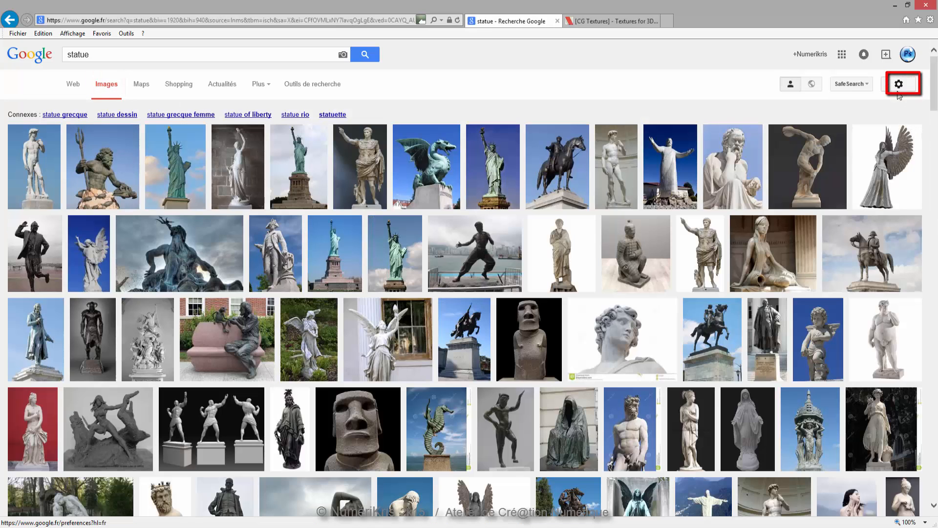
# Use advanced image search to limit the statue results to sizes above 1024×768, and filter them to transparent images
pyautogui.click(898, 86)
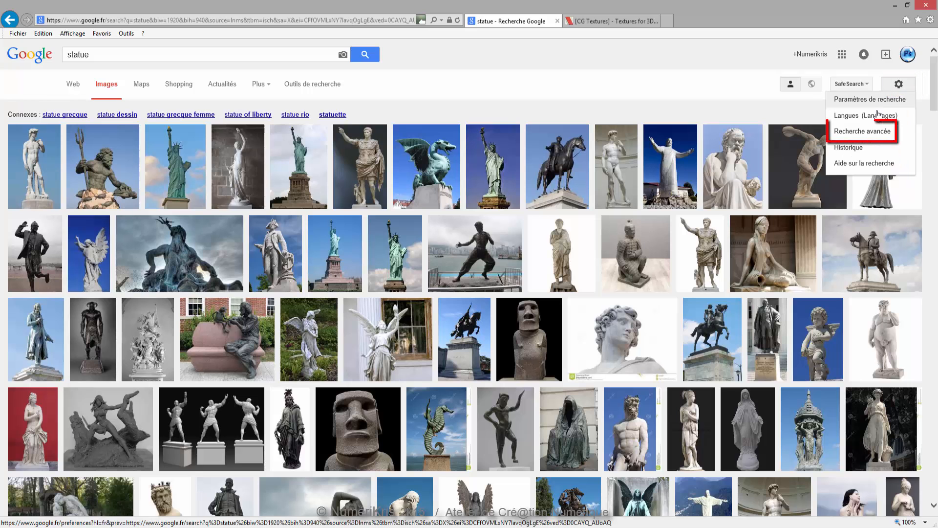
pyautogui.click(860, 131)
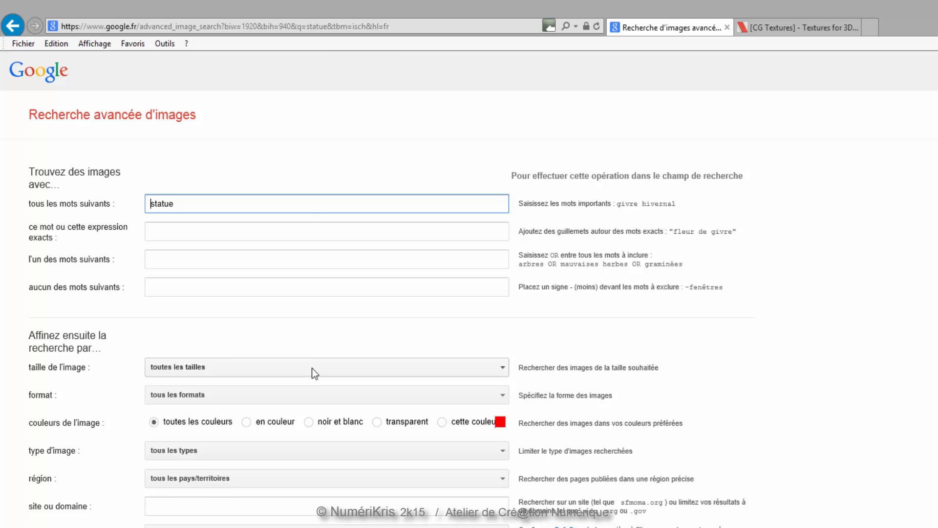
pyautogui.click(311, 368)
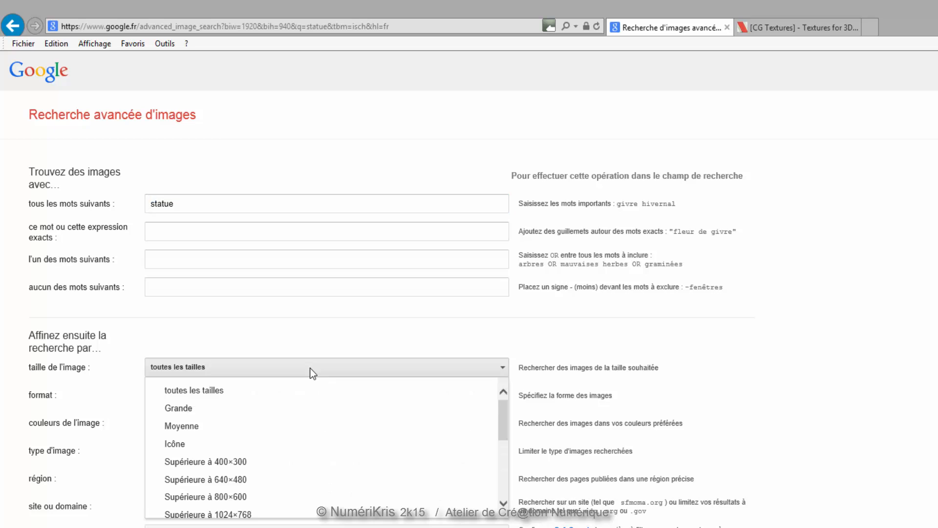
pyautogui.click(319, 508)
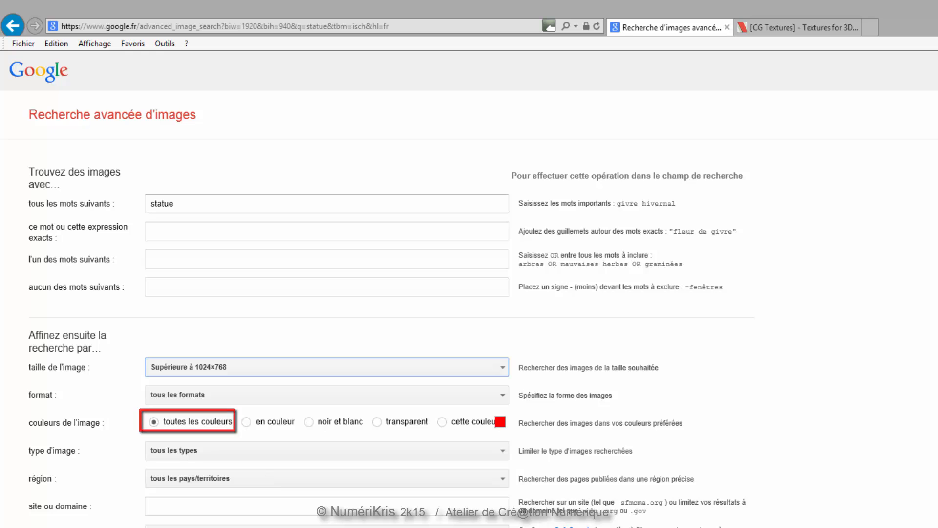
pyautogui.press('Return')
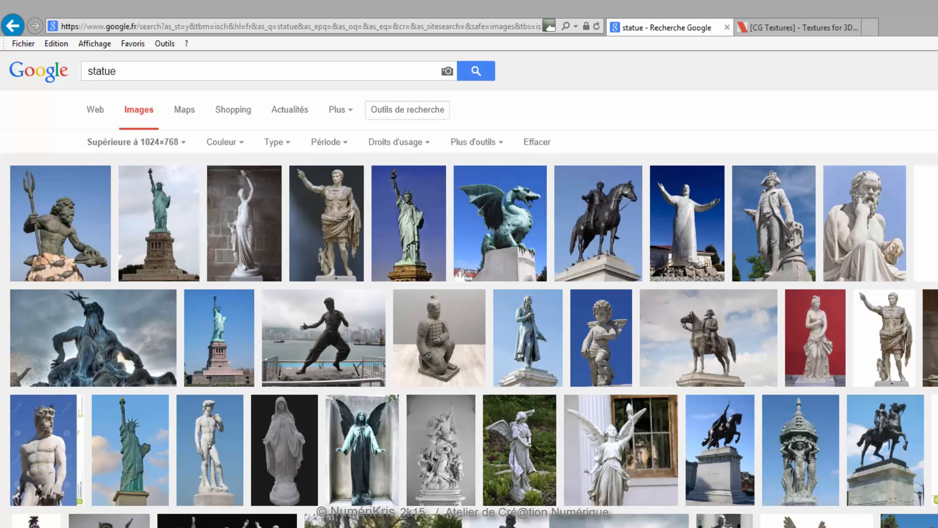
pyautogui.click(242, 146)
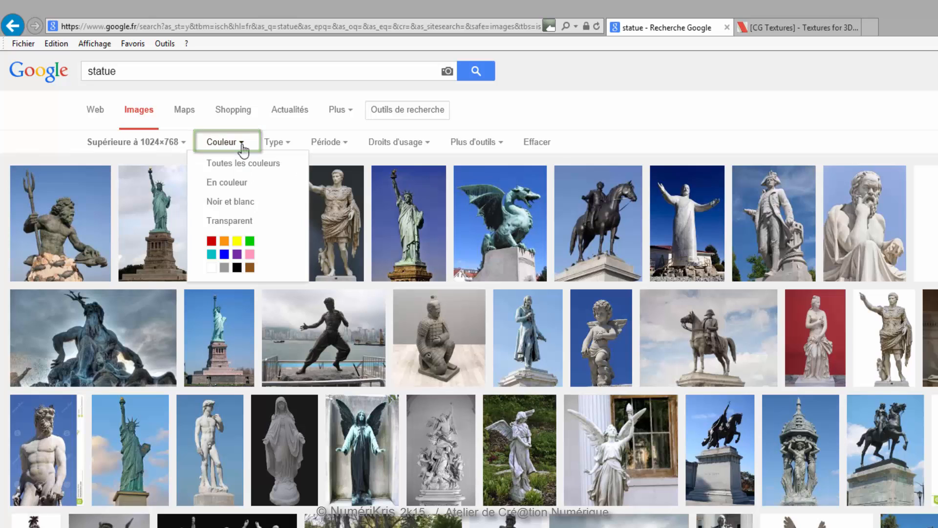
pyautogui.click(238, 224)
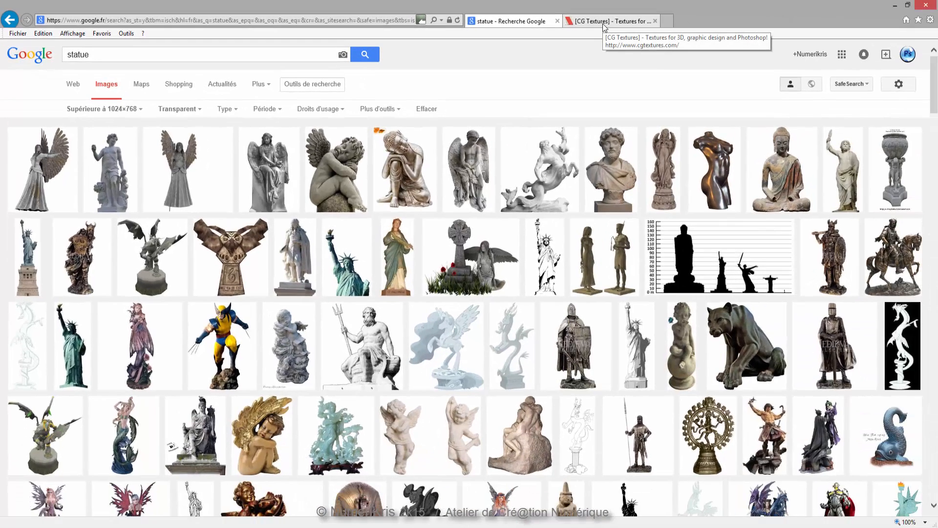
# Switch to the CG Textures site and browse its wood textures in the Plywood, Ends and Old plywood categories
pyautogui.click(602, 23)
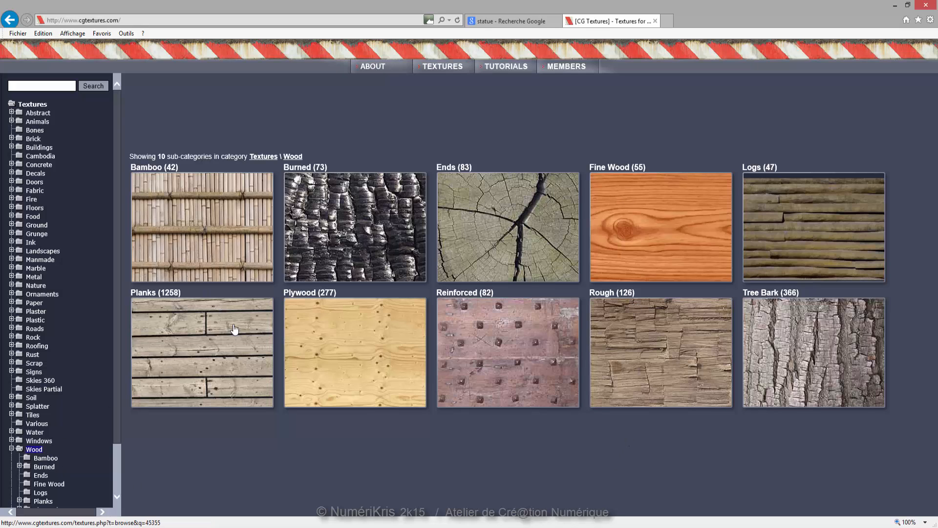
pyautogui.click(389, 345)
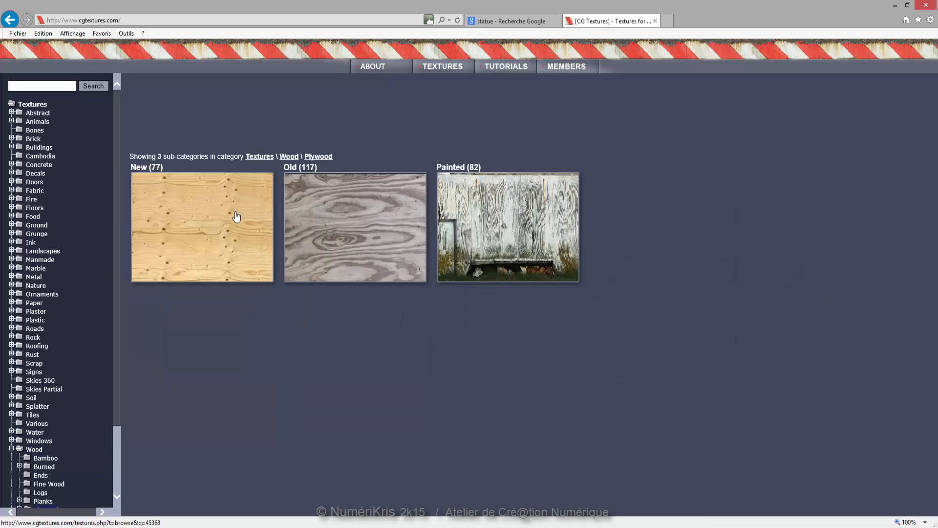
pyautogui.click(41, 475)
pyautogui.scroll(-5, 533, 232)
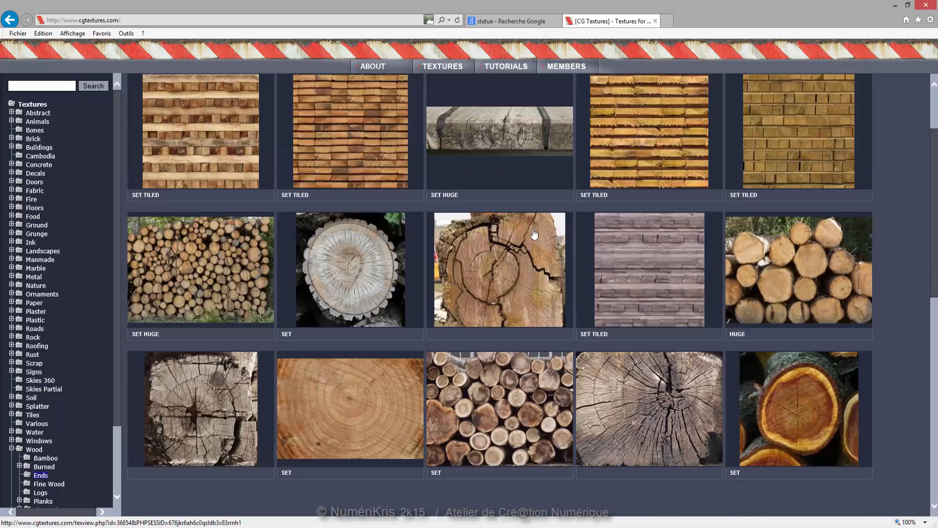
pyautogui.scroll(5, 525, 234)
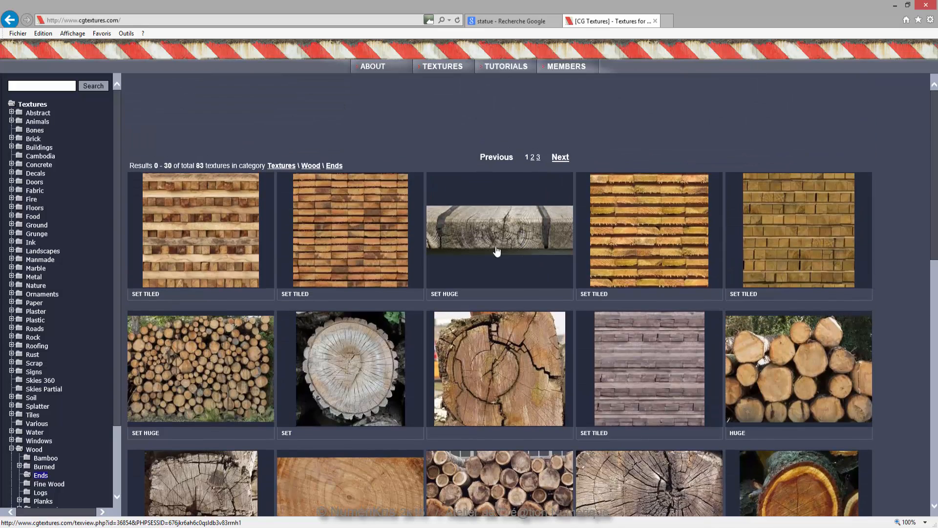
pyautogui.scroll(-4, 48, 391)
pyautogui.click(46, 443)
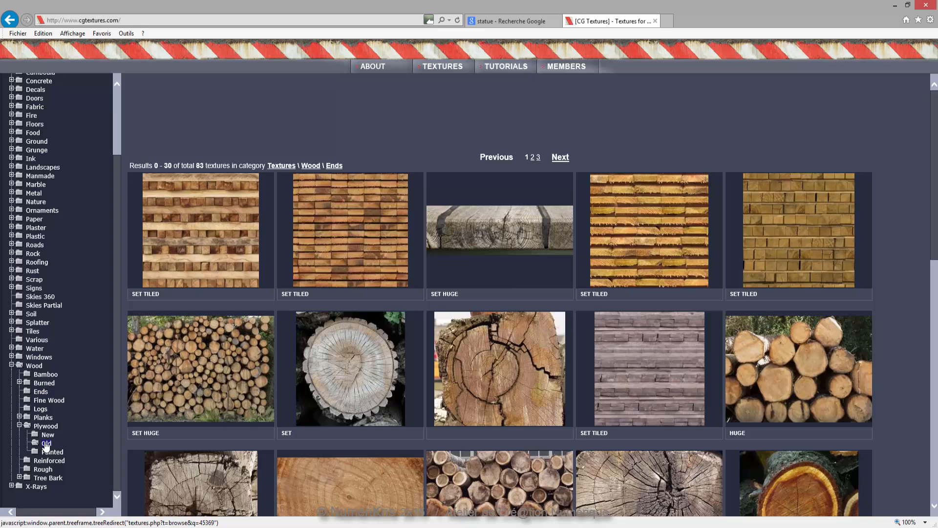
pyautogui.scroll(-2, 438, 289)
pyautogui.scroll(-4, 438, 289)
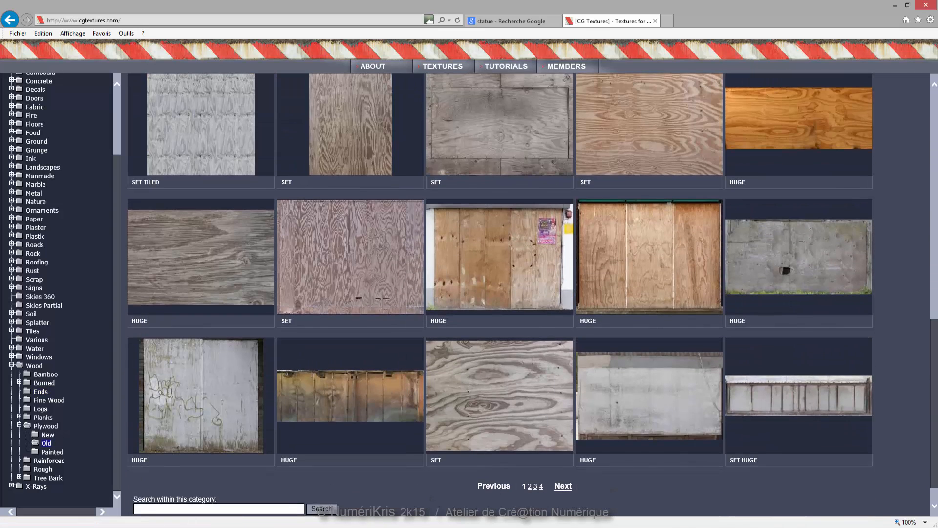
# Switch to Photoshop, look at the Pen tool, and make the Polygonal Lasso the active tool
pyautogui.moveTo(471, 526)
pyautogui.click(471, 491)
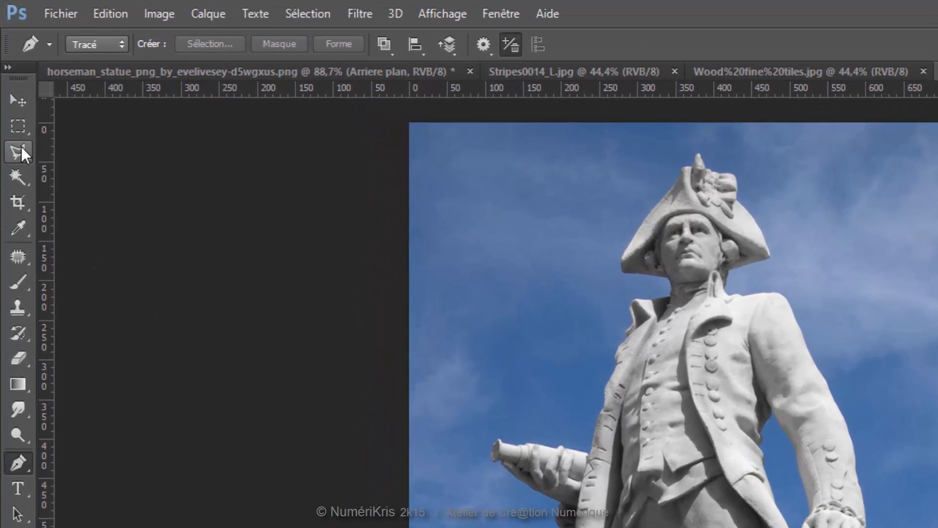
pyautogui.click(20, 147)
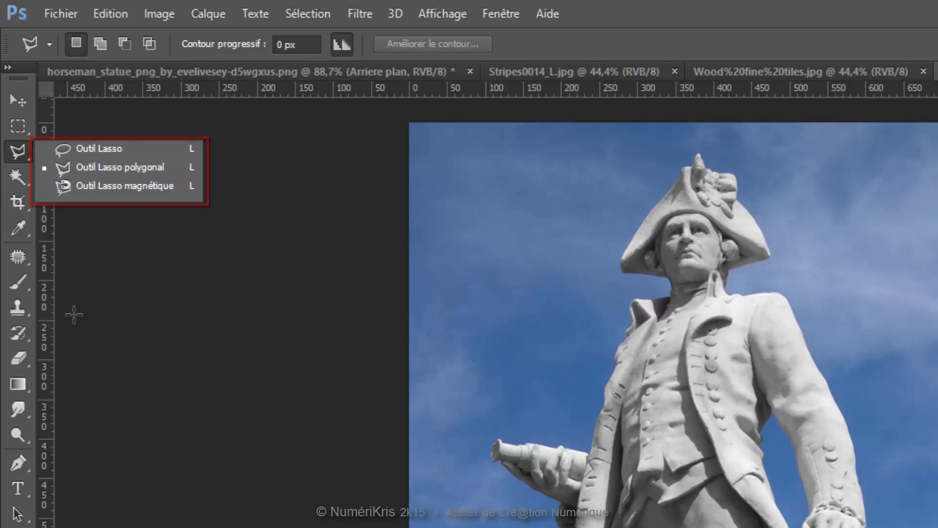
pyautogui.click(18, 459)
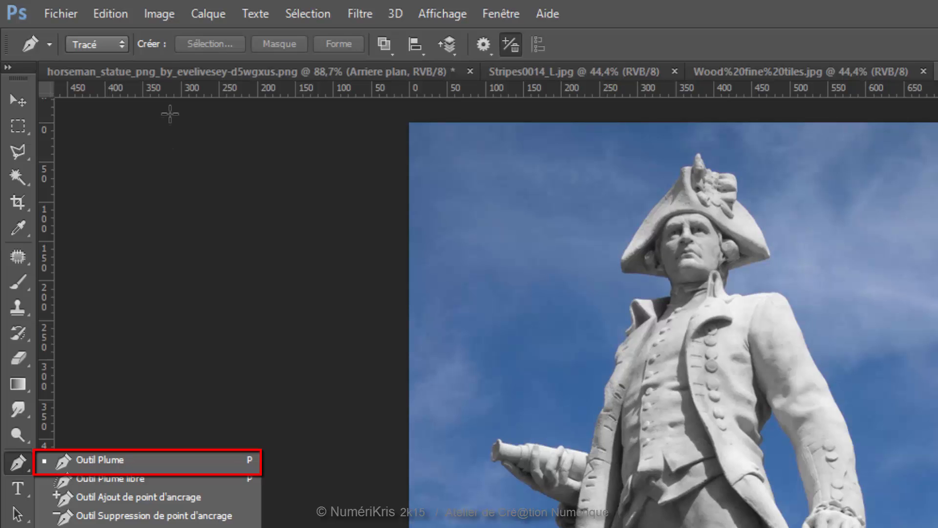
pyautogui.click(18, 151)
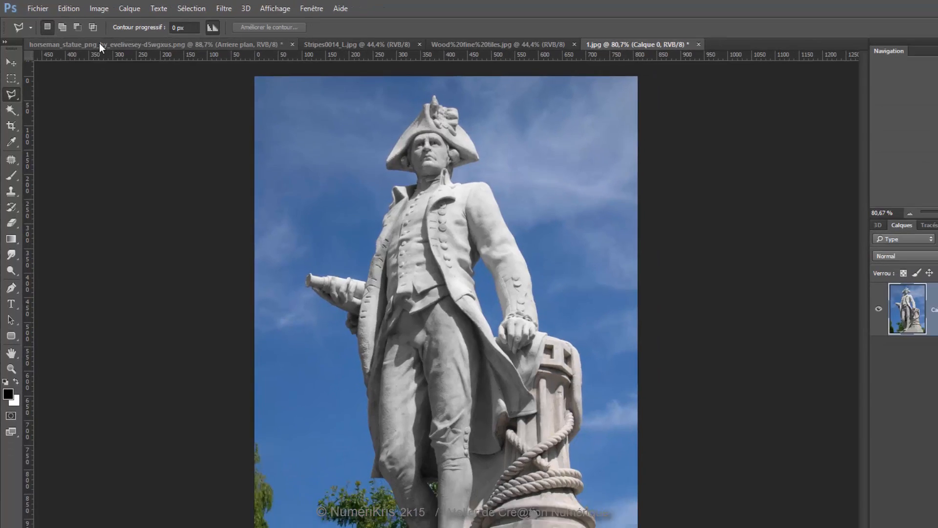
# In the horseman statue document, copy the selected statue to a new layer, desaturate it and compare it with the original
pyautogui.click(99, 43)
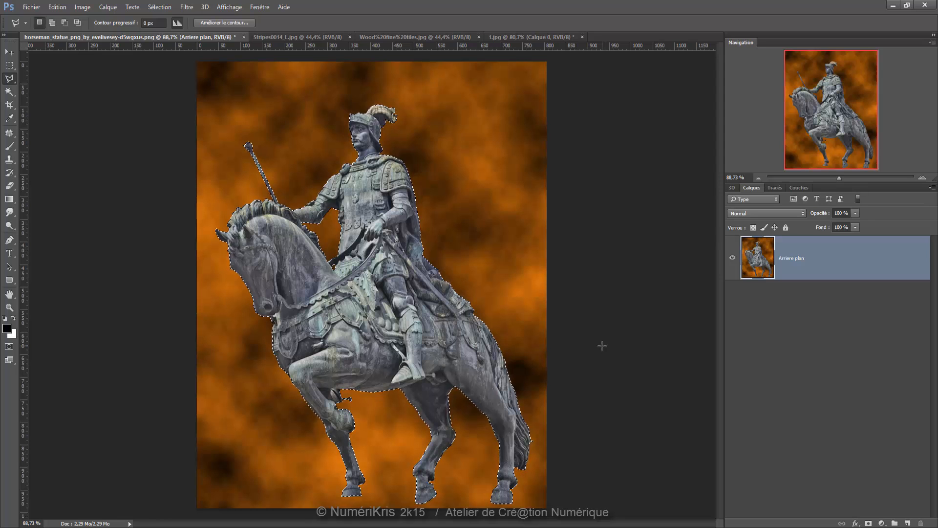
pyautogui.hotkey('ctrl', 'j')
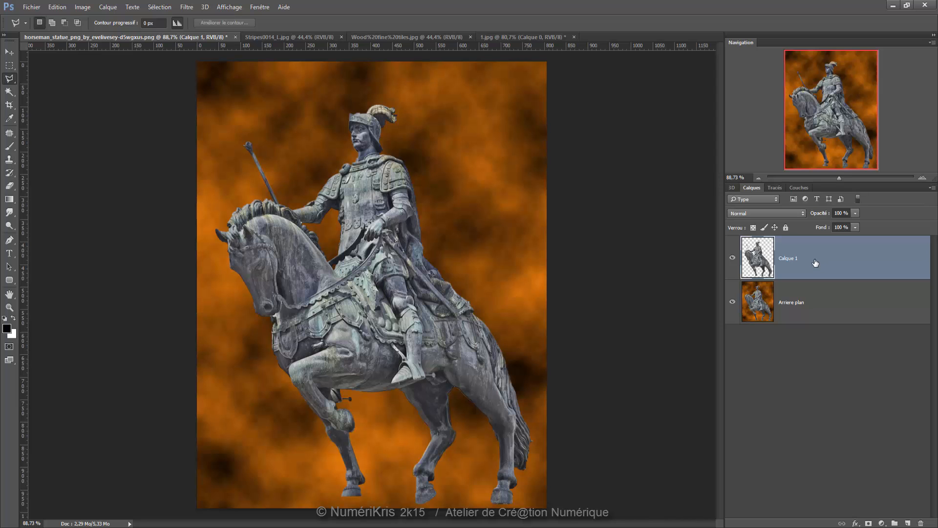
pyautogui.hotkey('ctrl', 'shift', 'u')
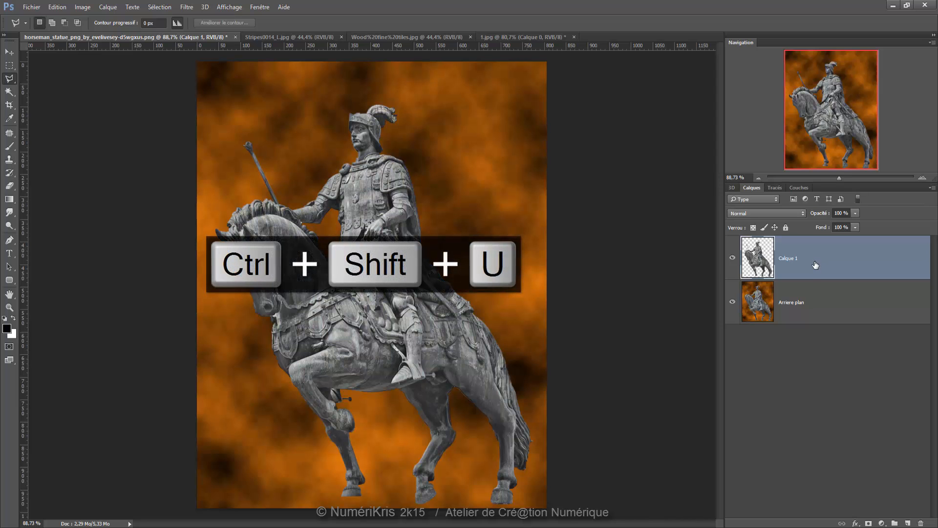
pyautogui.click(733, 258)
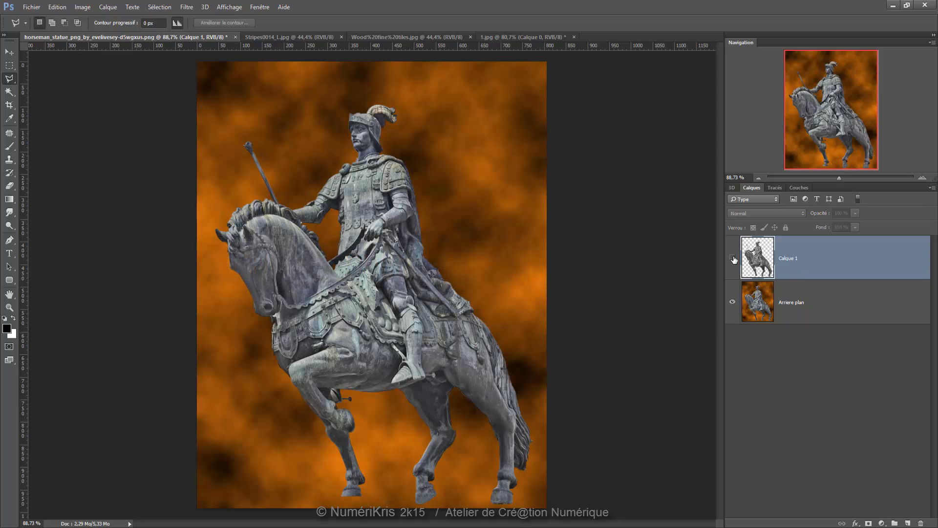
pyautogui.click(733, 258)
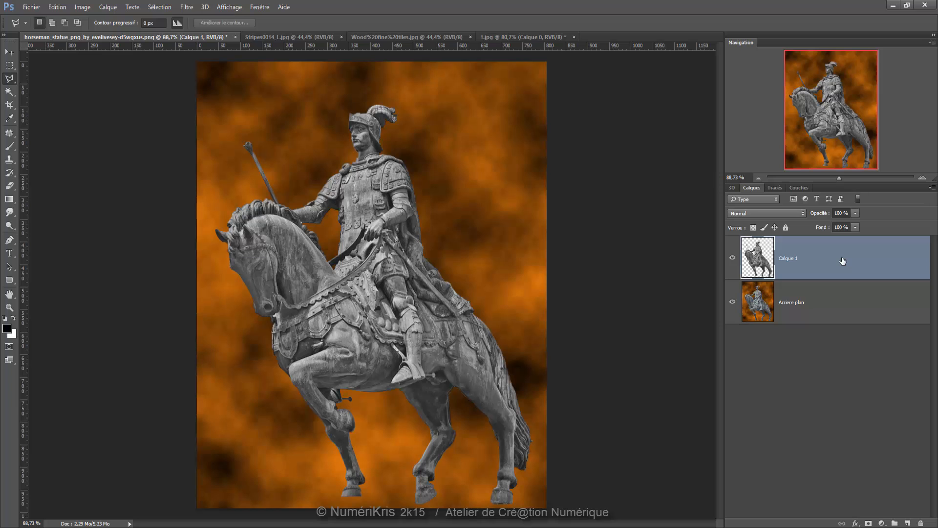
# Duplicate the desaturated statue layer and hide the copy
pyautogui.hotkey('ctrl', 'j')
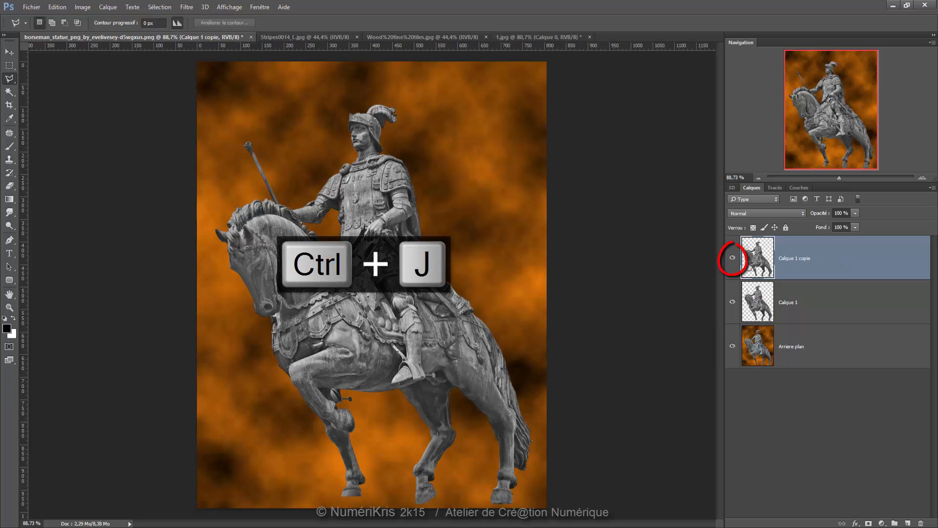
pyautogui.click(733, 258)
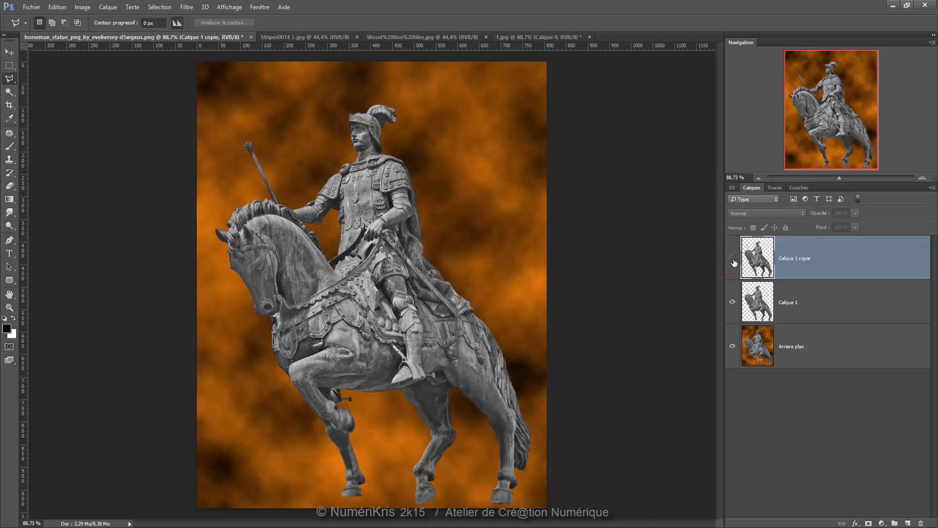
# Add a new layer directly beneath the Calque 1 statue layer, reset the colours to default and fill it with white
pyautogui.click(849, 307)
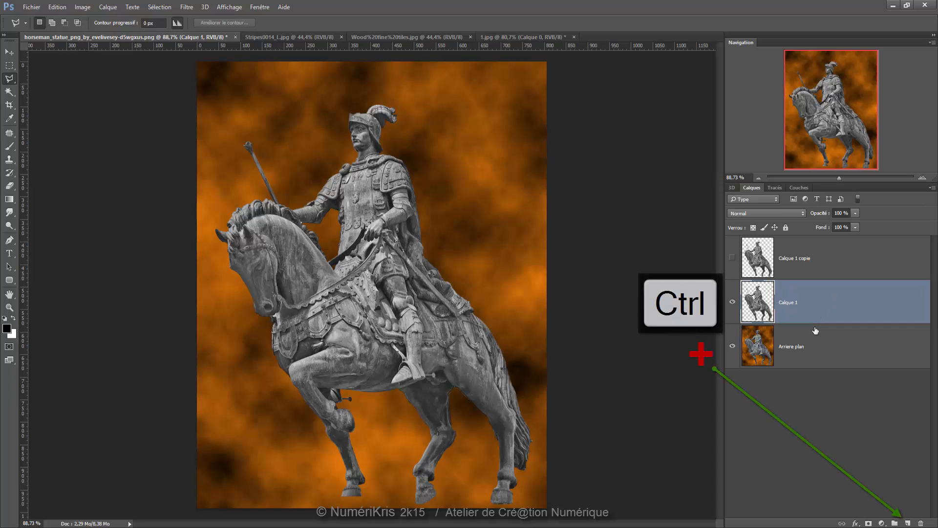
pyautogui.keyDown('ctrl'); pyautogui.click(908, 522); pyautogui.keyUp('ctrl')
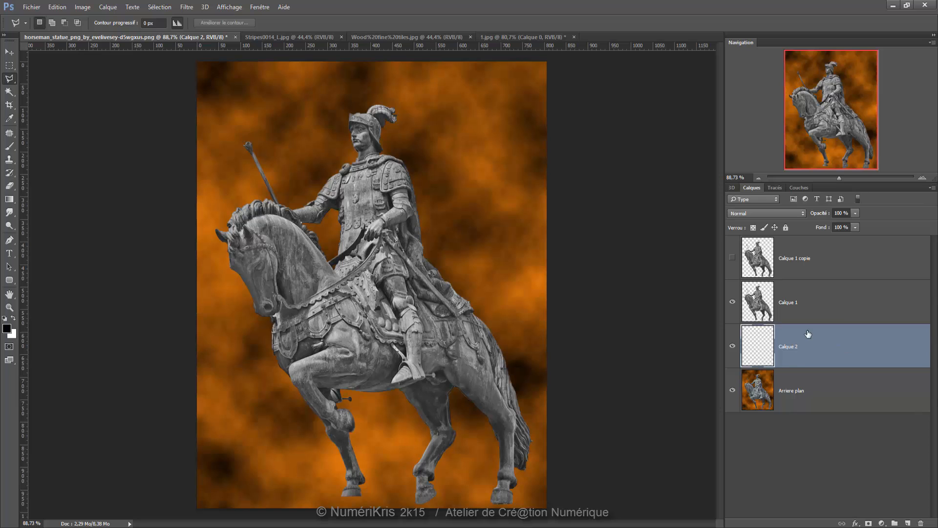
pyautogui.press('d')
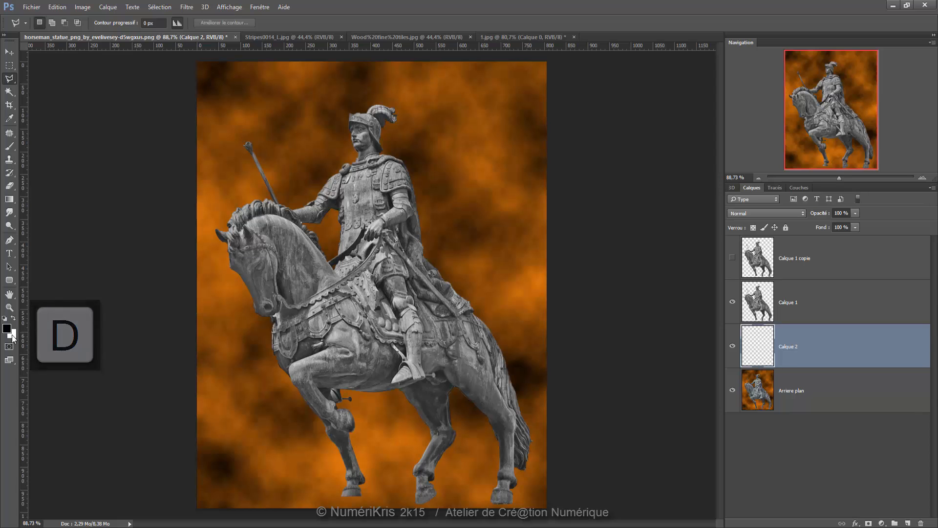
pyautogui.hotkey('ctrl', 'Delete')
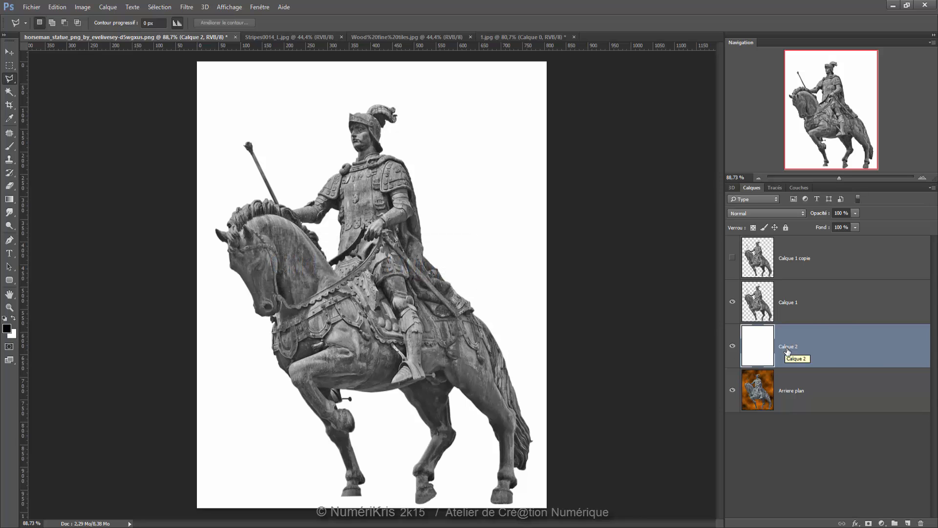
# Apply the Median noise filter with a radius of 2 pixels to the Calque 1 statue layer
pyautogui.click(823, 307)
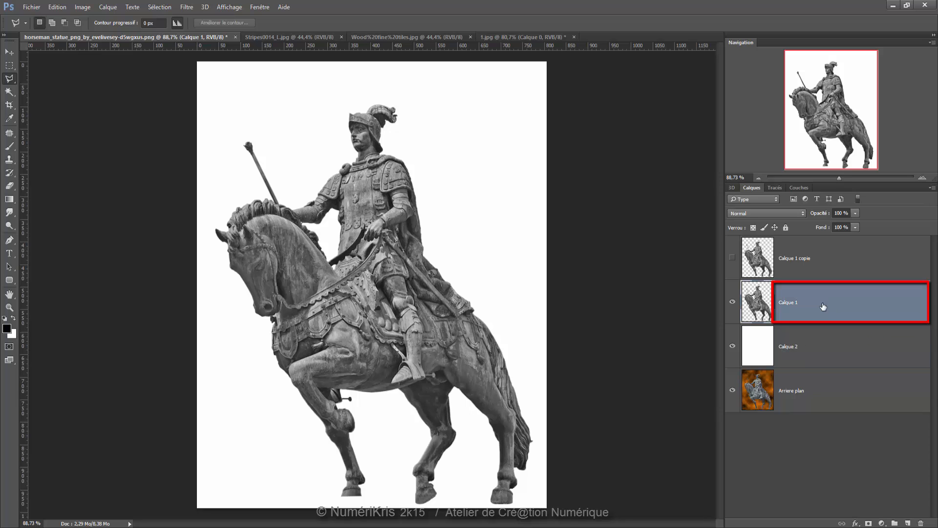
pyautogui.click(208, 8)
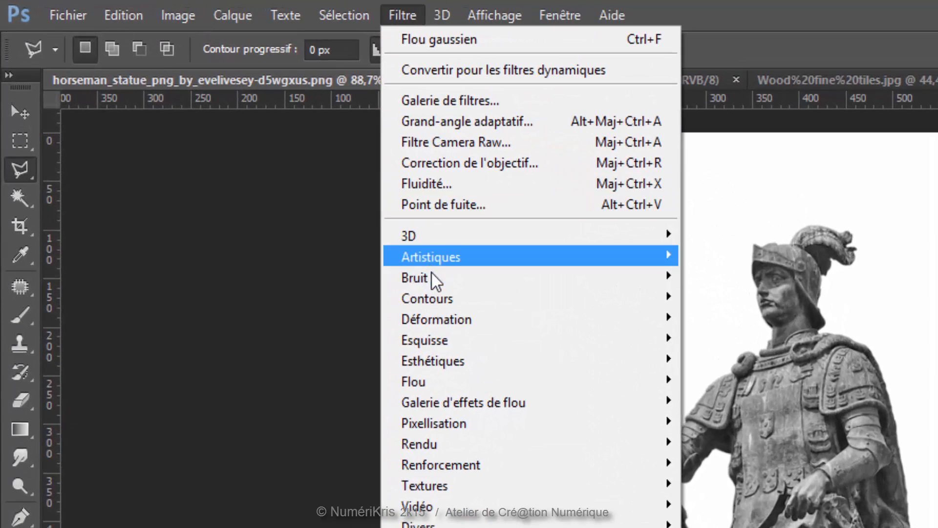
pyautogui.moveTo(431, 275)
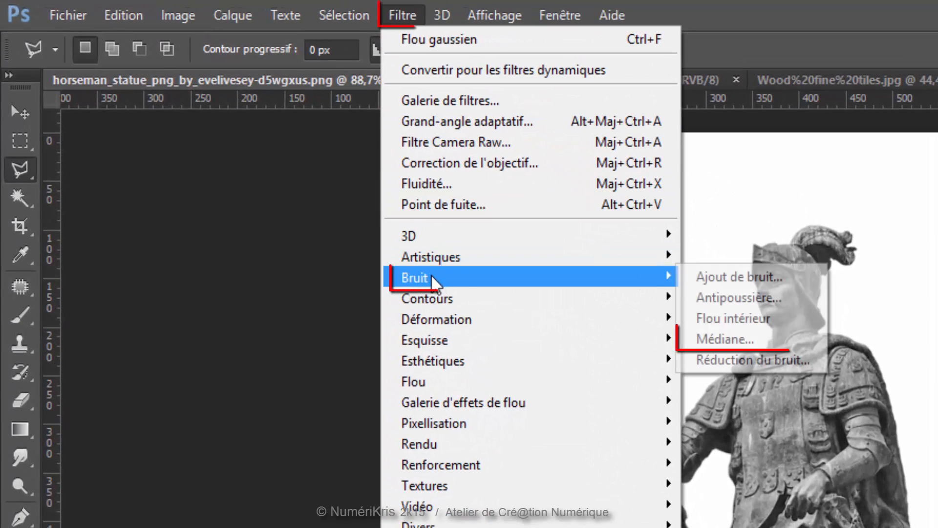
pyautogui.click(796, 339)
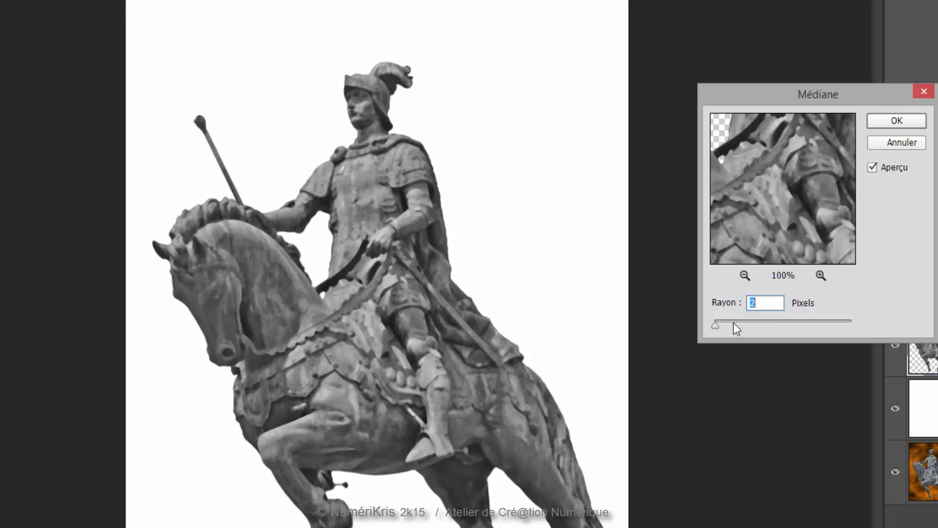
pyautogui.moveTo(734, 323); pyautogui.dragTo(714, 323)
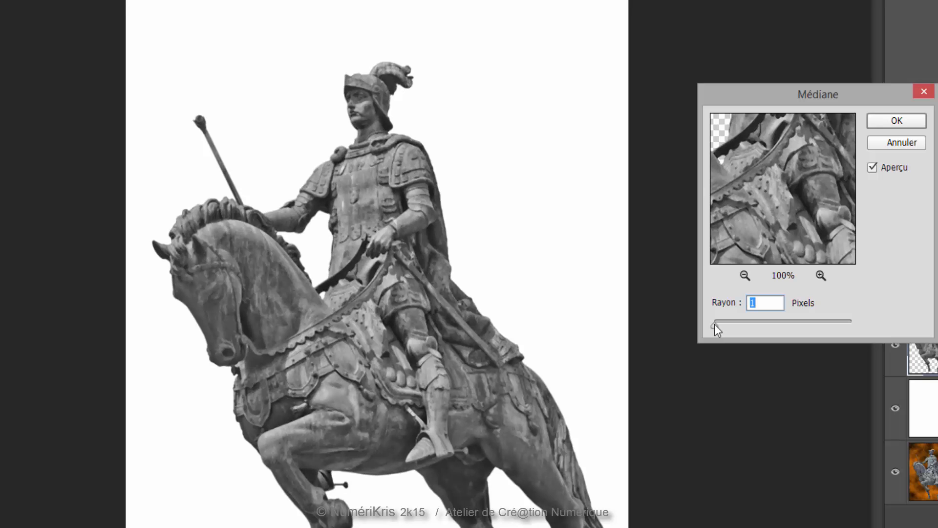
pyautogui.write('2')
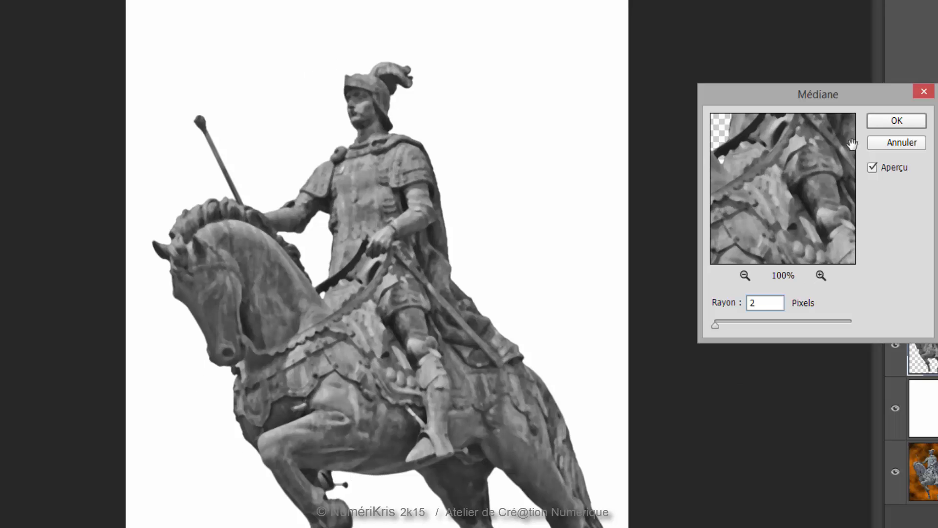
pyautogui.click(882, 123)
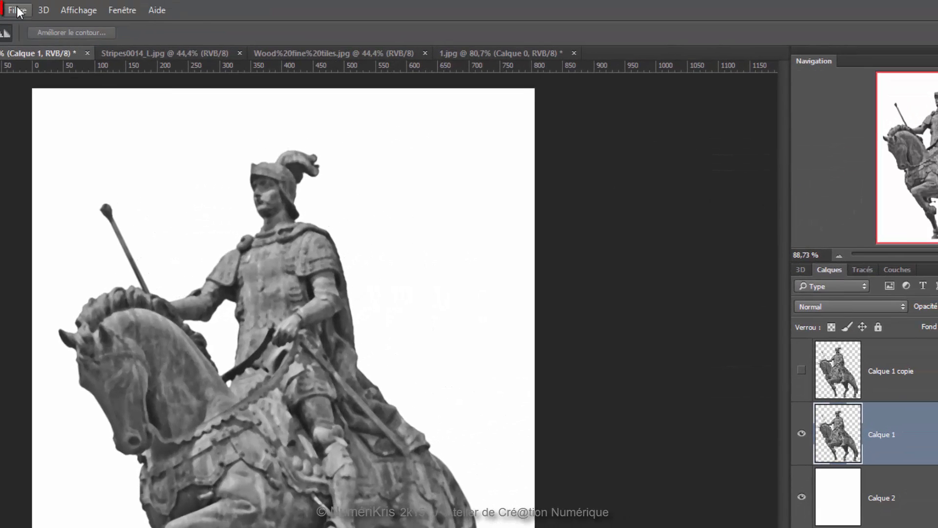
# Apply a Gaussian Blur with a radius of 2.0 pixels to Calque 1 and merge it with the white Calque 2 layer
pyautogui.click(17, 10)
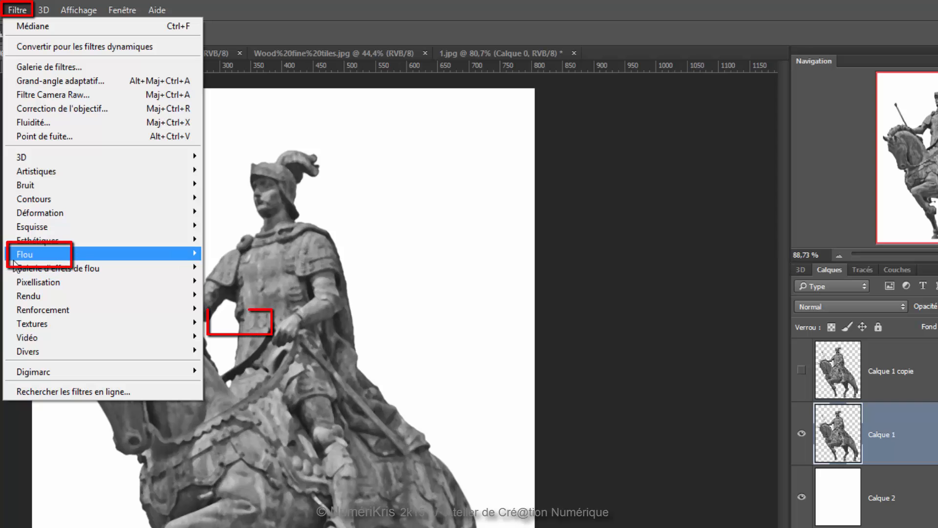
pyautogui.moveTo(98, 254)
pyautogui.click(224, 325)
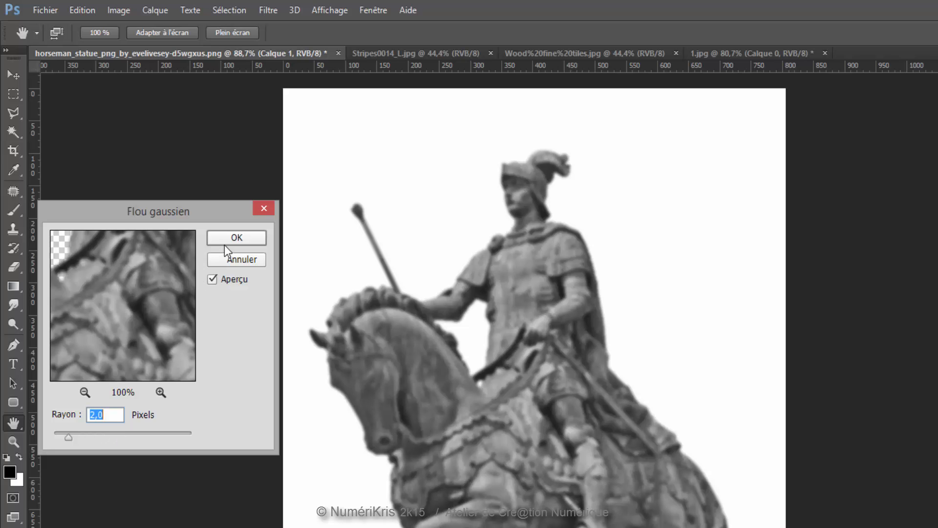
pyautogui.click(236, 238)
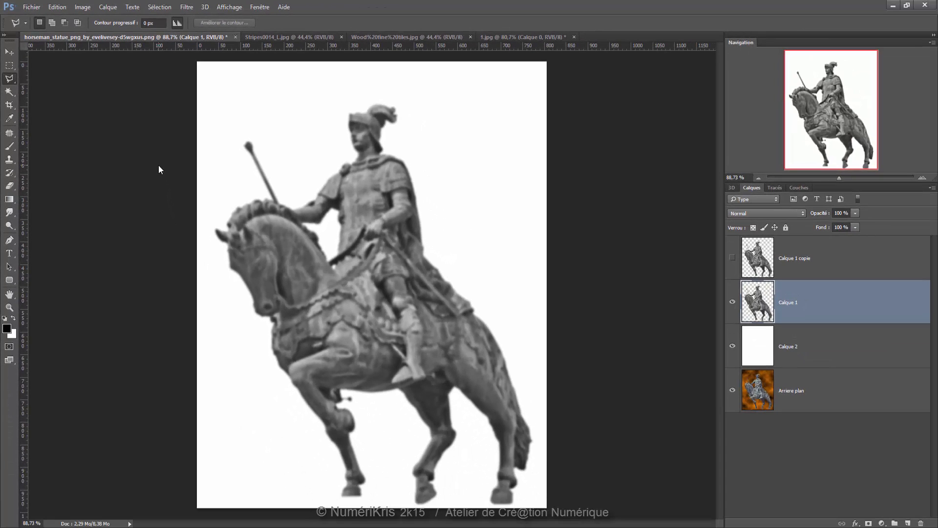
pyautogui.keyDown('ctrl'); pyautogui.click(814, 347); pyautogui.keyUp('ctrl')
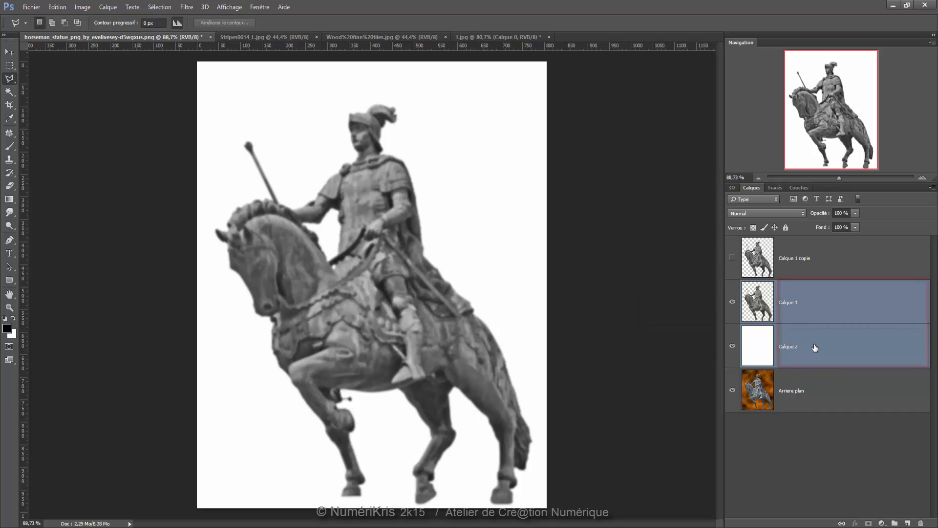
pyautogui.hotkey('ctrl', 'e')
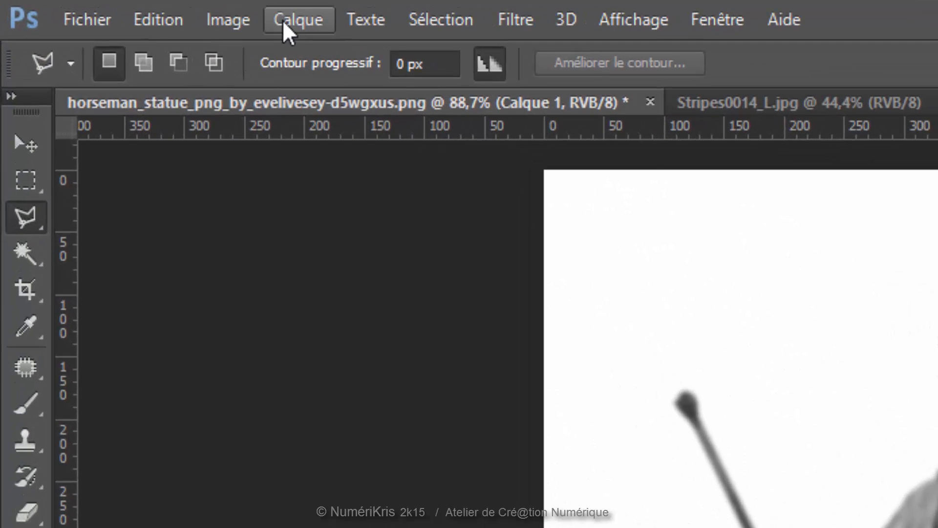
# Duplicate the merged Calque 1 layer into a new document named Deplacement
pyautogui.click(283, 22)
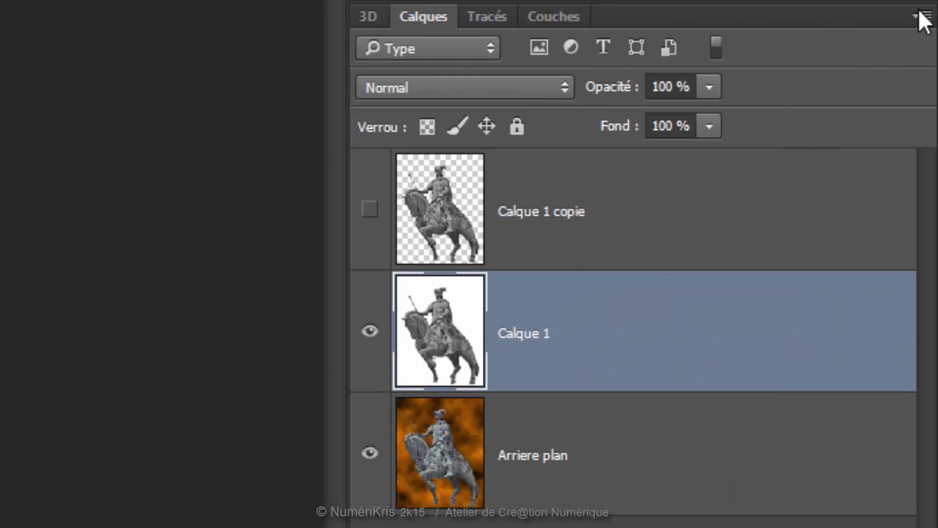
pyautogui.click(923, 16)
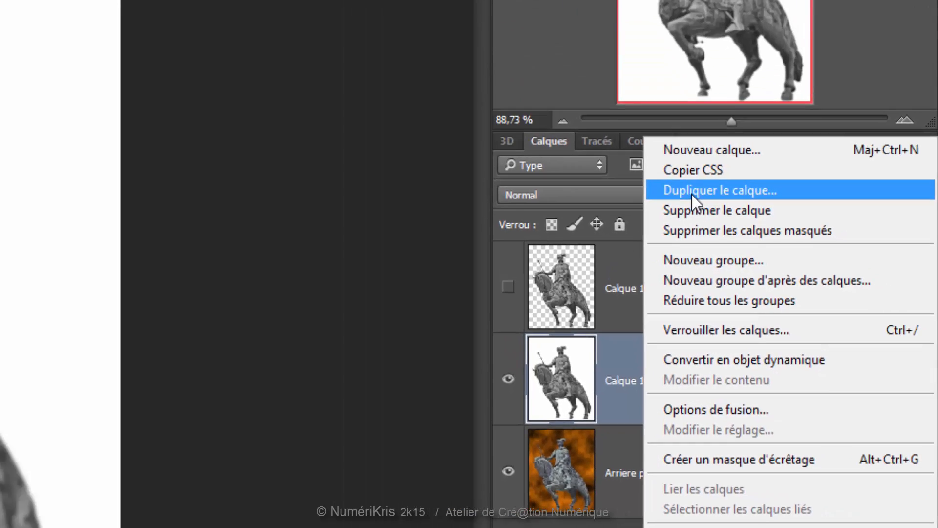
pyautogui.click(617, 85)
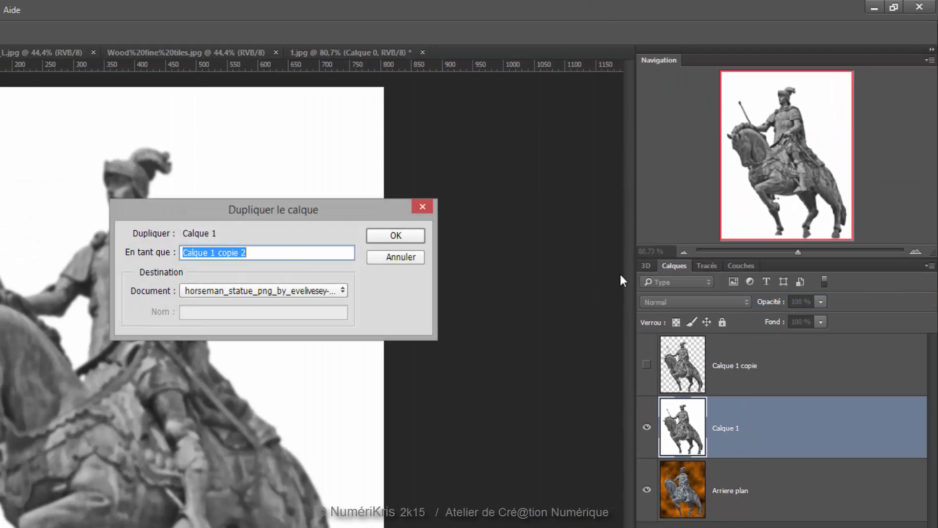
pyautogui.click(206, 291)
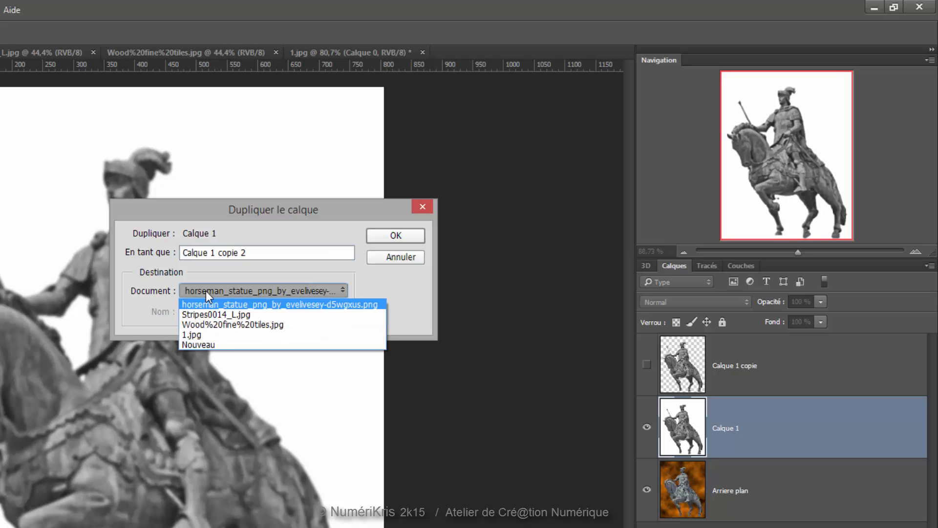
pyautogui.click(204, 343)
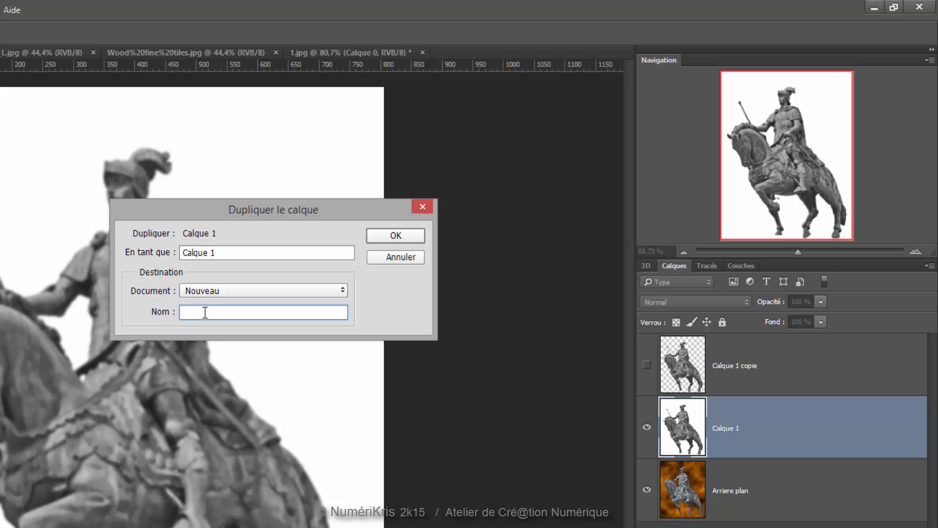
pyautogui.write('Deplacement')
pyautogui.press('Return')
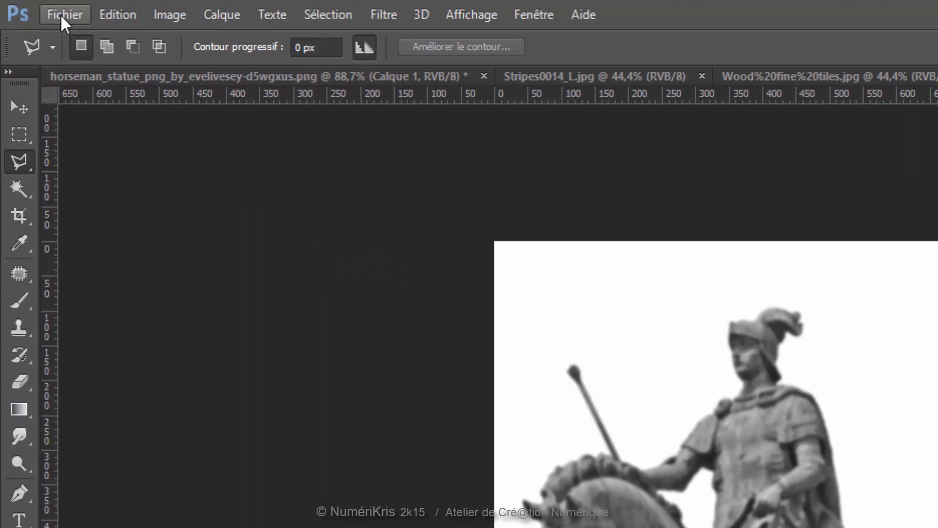
# Save the new document to the desktop as Deplacement.psd in Photoshop format and close it
pyautogui.click(61, 13)
pyautogui.click(55, 242)
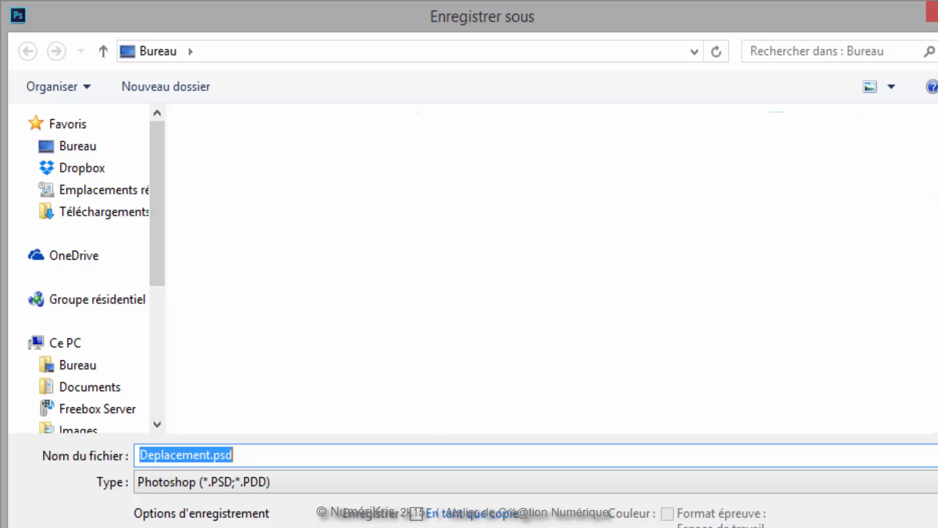
pyautogui.press('Return')
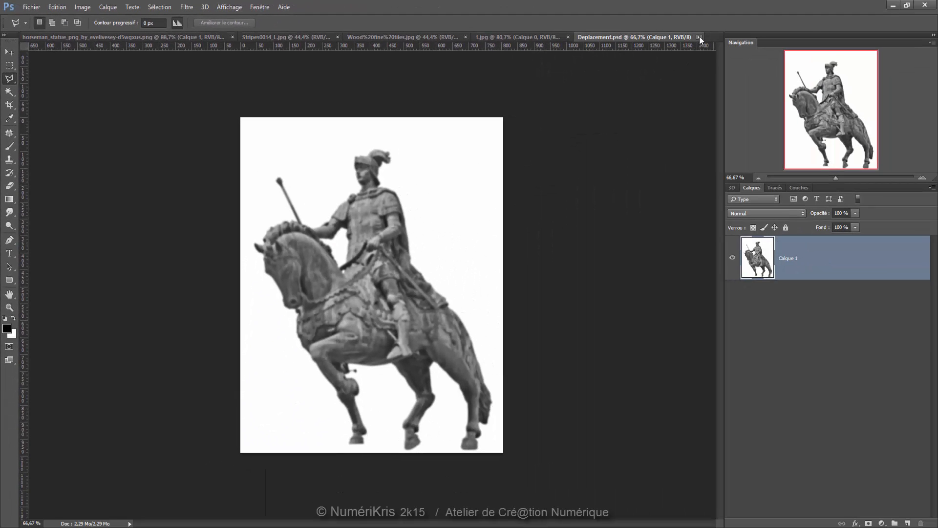
pyautogui.click(699, 37)
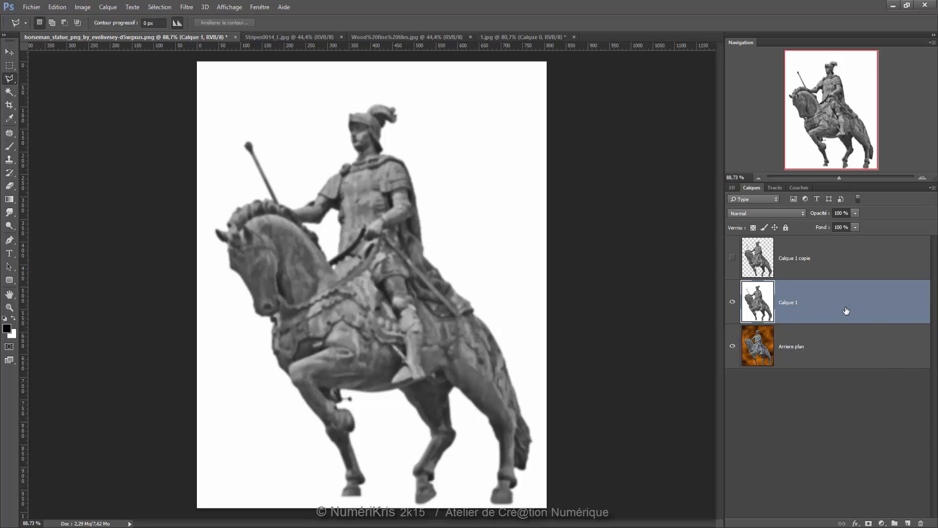
# Delete the blurred Calque 1 layer from the horseman document and make Calque 1 copie visible and active
pyautogui.moveTo(846, 310); pyautogui.dragTo(921, 523)
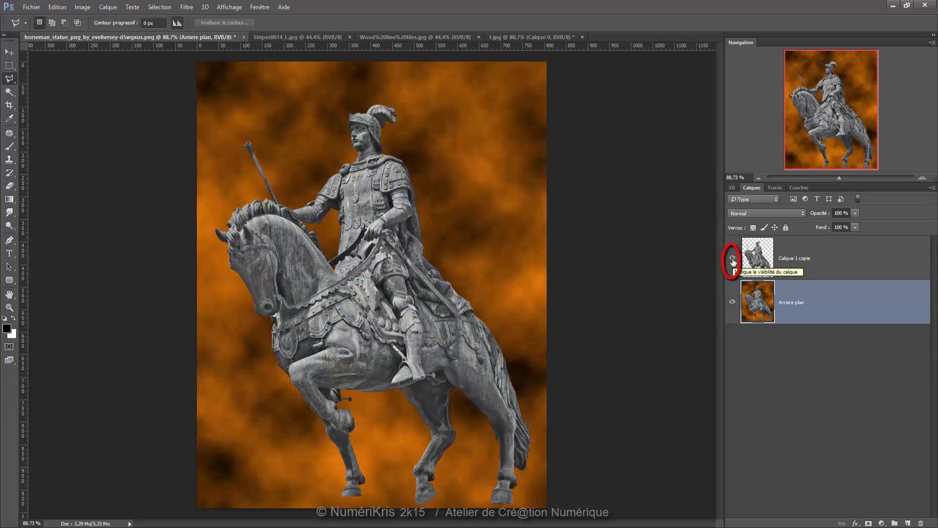
pyautogui.click(873, 260)
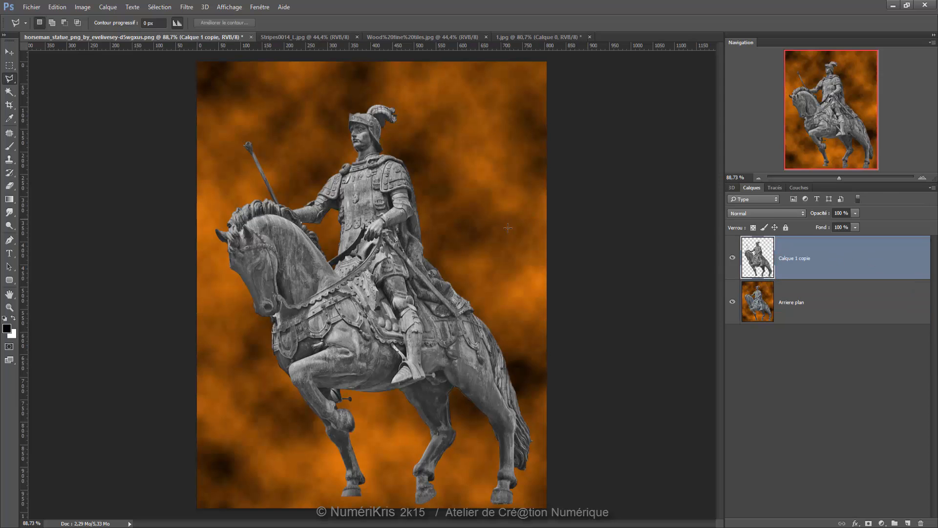
# Copy the parquet texture from Wood%20fine%20tiles.jpg into the horseman document as a layer above the statue
pyautogui.click(450, 37)
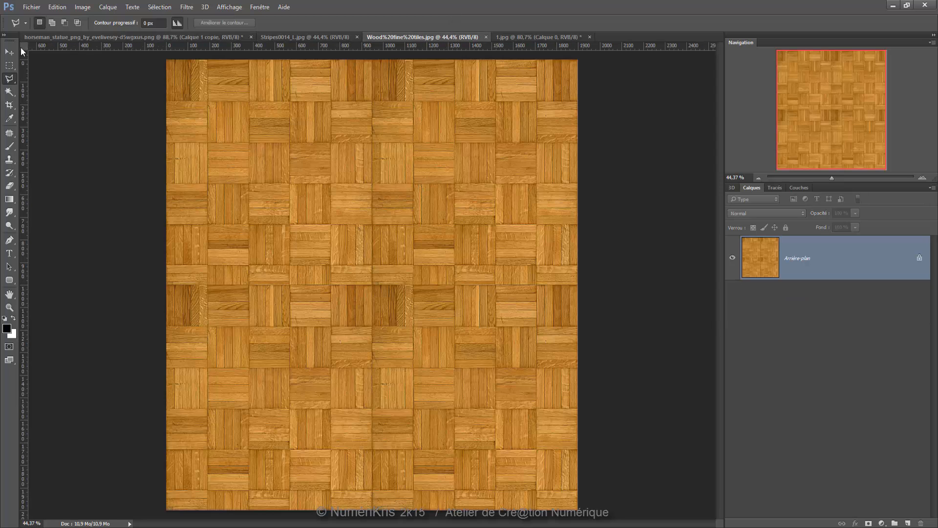
pyautogui.press('v')
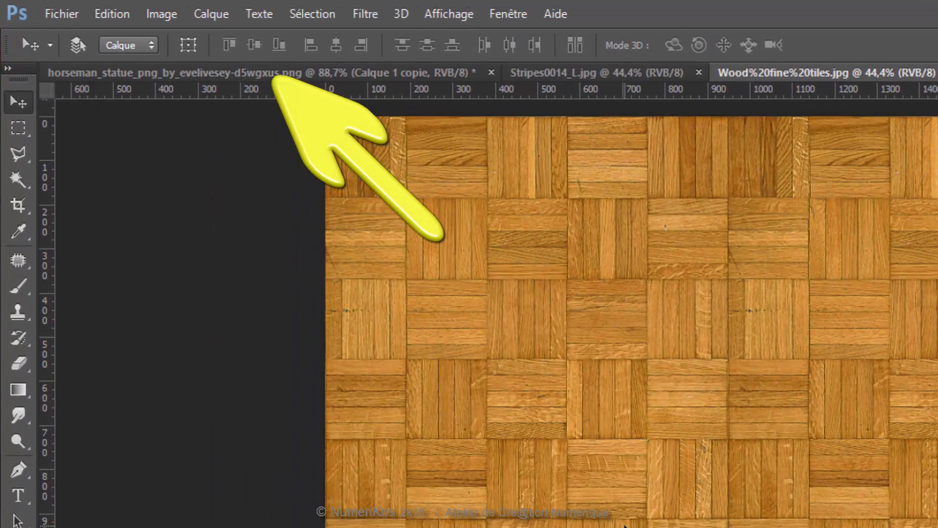
pyautogui.moveTo(314, 259); pyautogui.dragTo(304, 234)
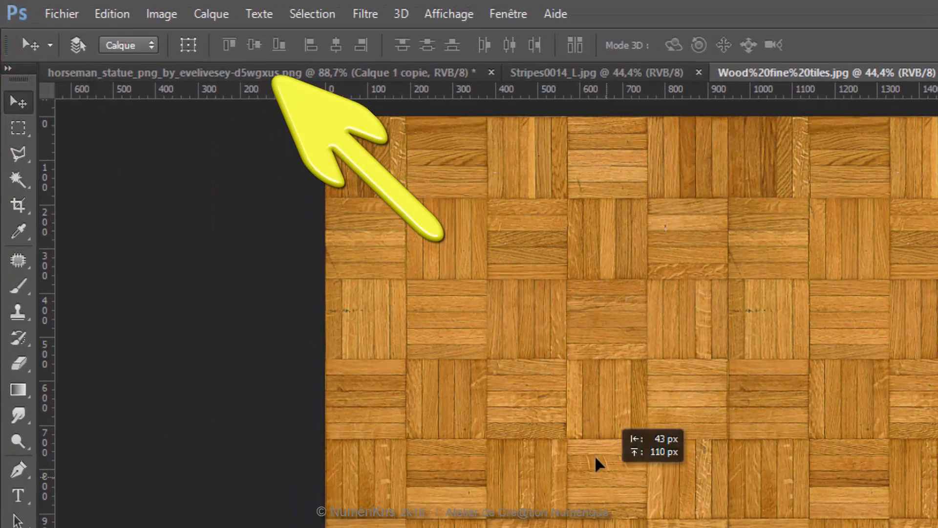
pyautogui.moveTo(596, 464)
pyautogui.mouseDown()
pyautogui.moveTo(508, 236)
pyautogui.moveTo(405, 102)
pyautogui.moveTo(361, 79)
pyautogui.moveTo(335, 77)
pyautogui.moveTo(425, 157)
pyautogui.moveTo(566, 360)
pyautogui.moveTo(585, 460)
pyautogui.mouseUp()
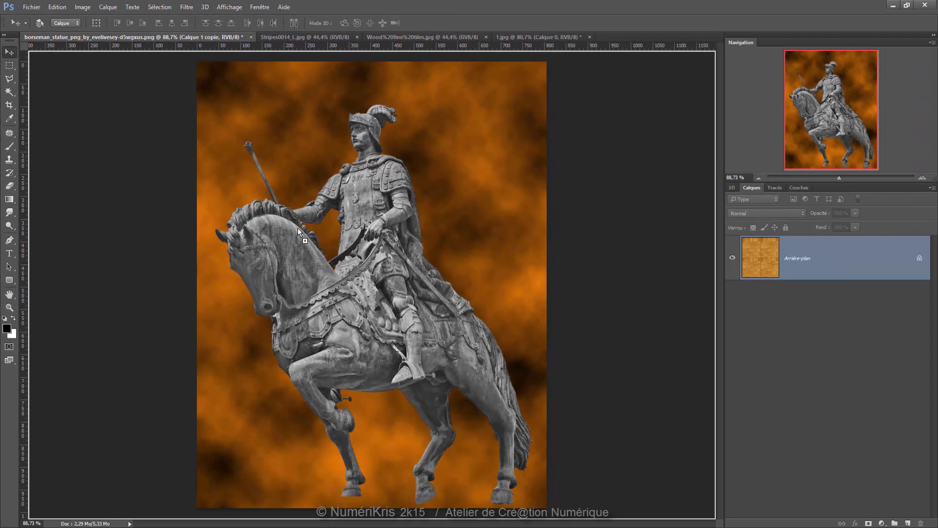
pyautogui.moveTo(299, 233); pyautogui.dragTo(359, 258)
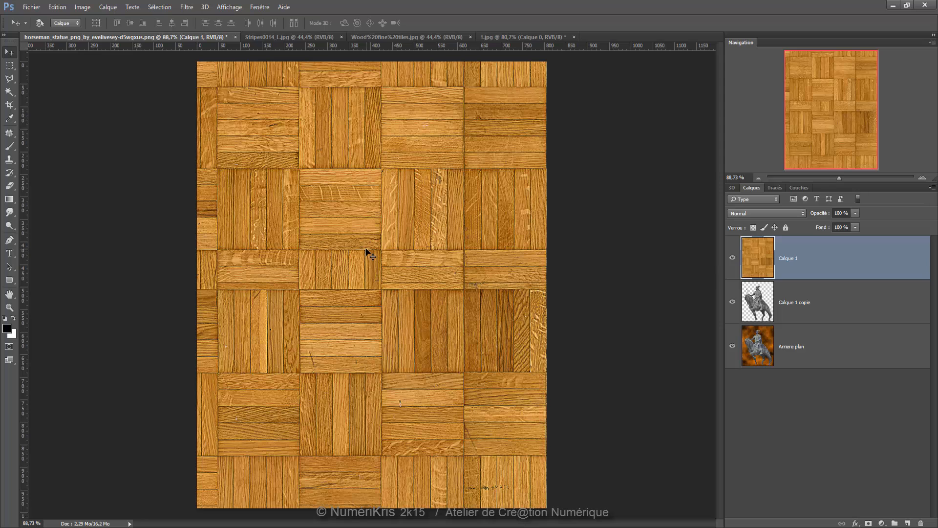
# Move the parquet layer to the document's upper-left corner and scale it proportionally to about 51% so it covers the canvas
pyautogui.scroll(-5, 366, 252)
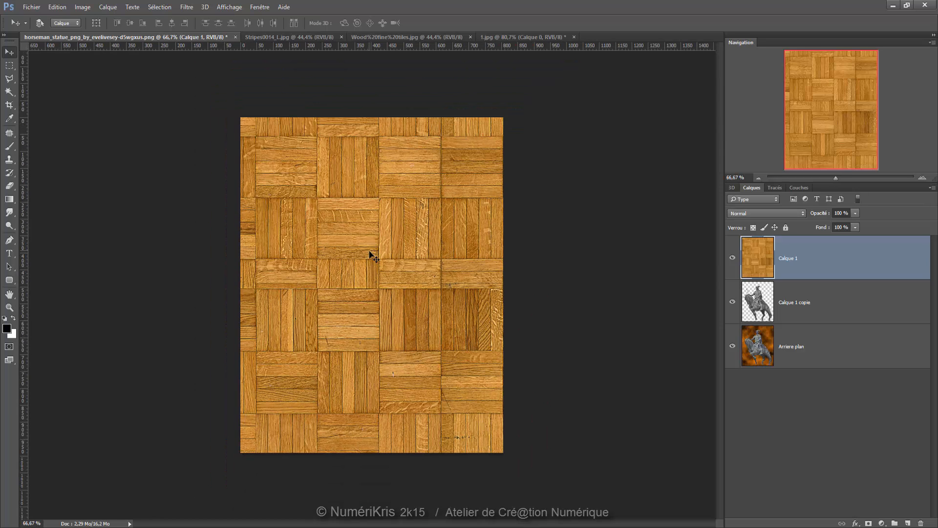
pyautogui.scroll(-3, 370, 252)
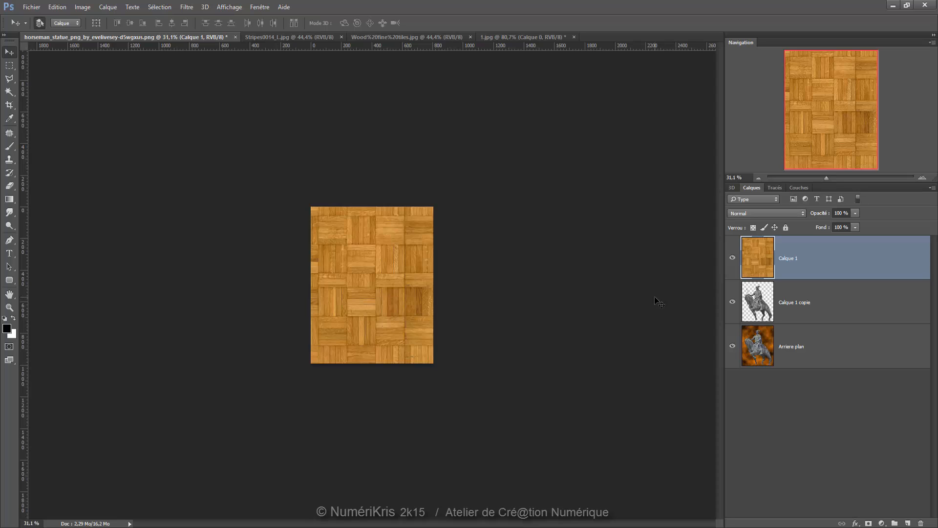
pyautogui.hotkey('ctrl', 't')
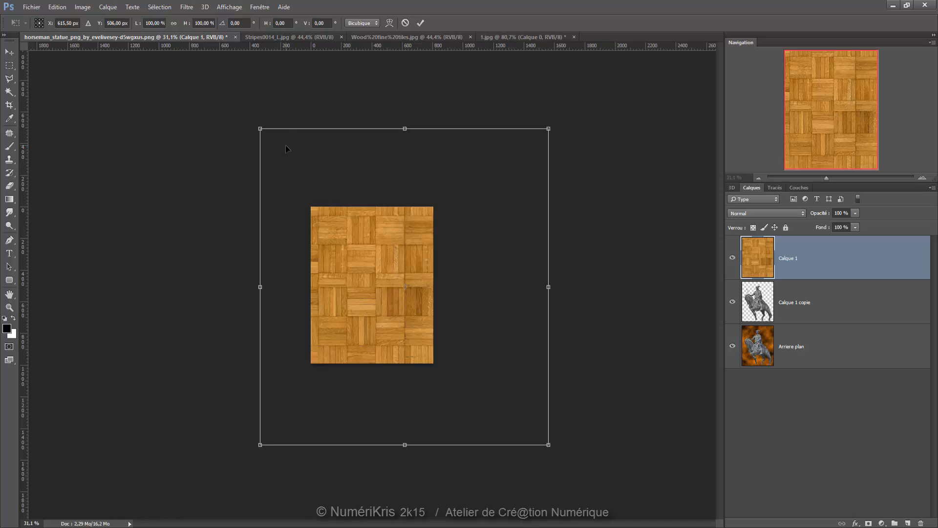
pyautogui.moveTo(285, 145); pyautogui.dragTo(334, 223)
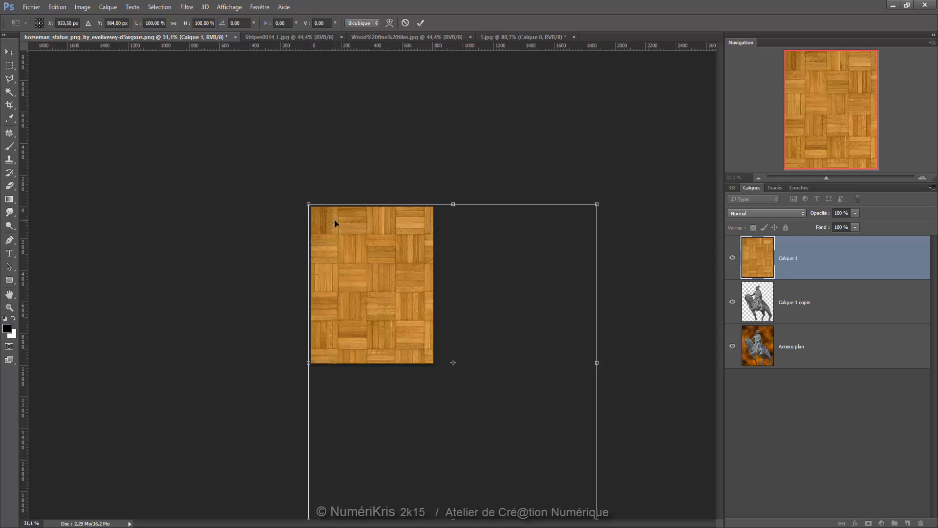
pyautogui.scroll(-3, 552, 442)
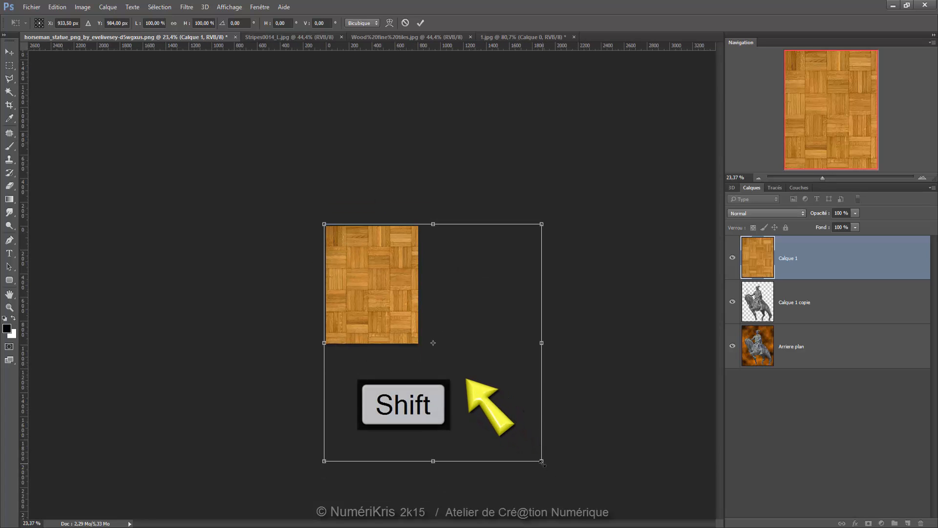
pyautogui.moveTo(543, 463); pyautogui.dragTo(425, 352)
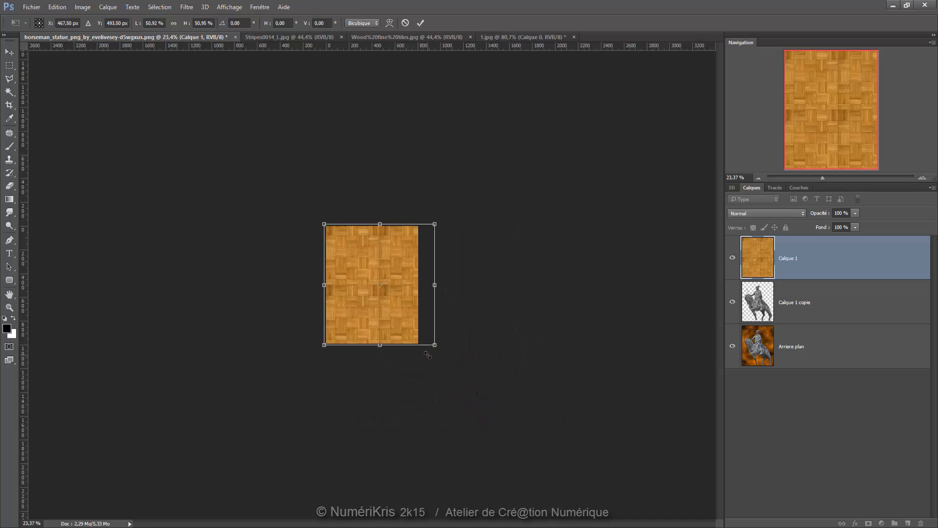
pyautogui.hotkey('ctrl', '0')
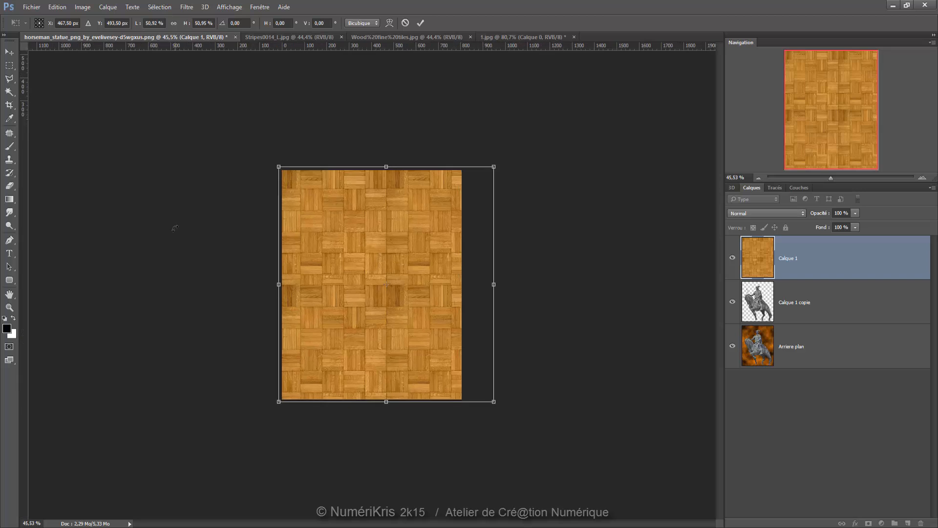
pyautogui.press('Return')
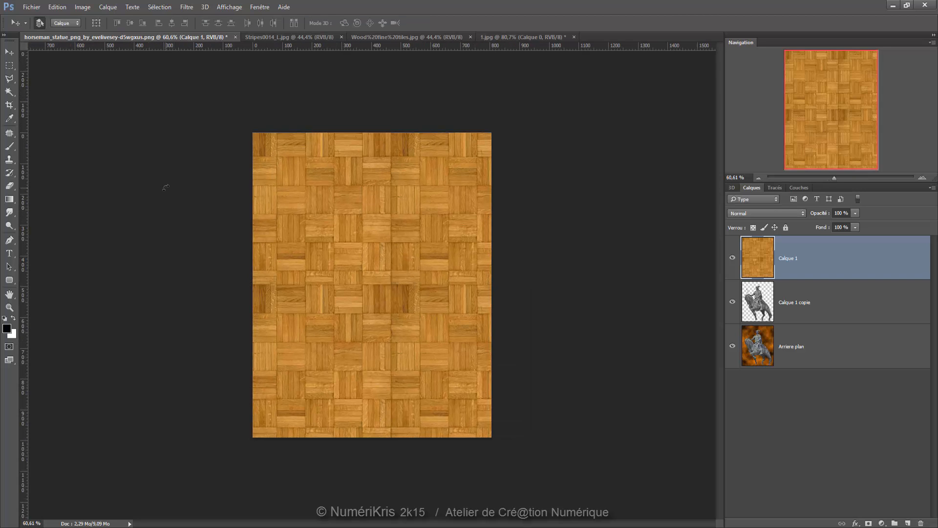
# Crop the image to a full-canvas selection to trim the parquet layer's overflow, and clear the selection
pyautogui.hotkey('ctrl', 't')
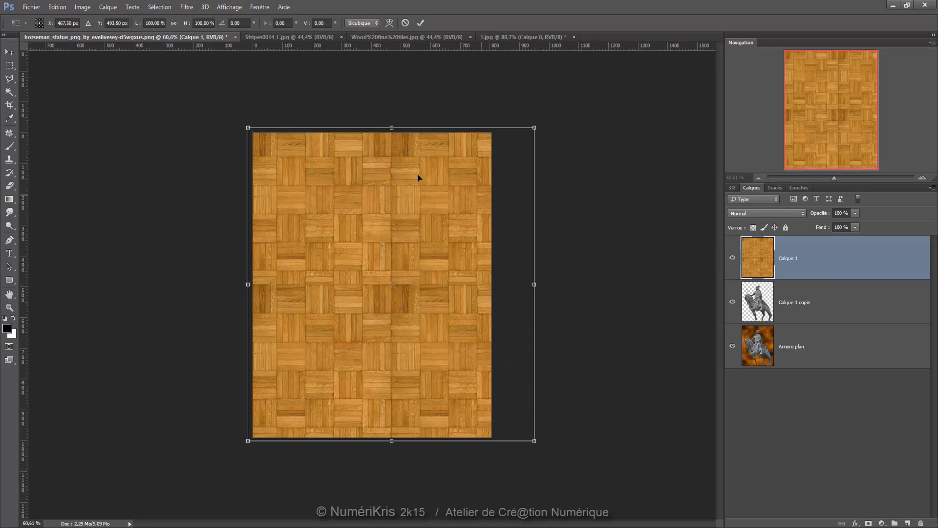
pyautogui.press('Return')
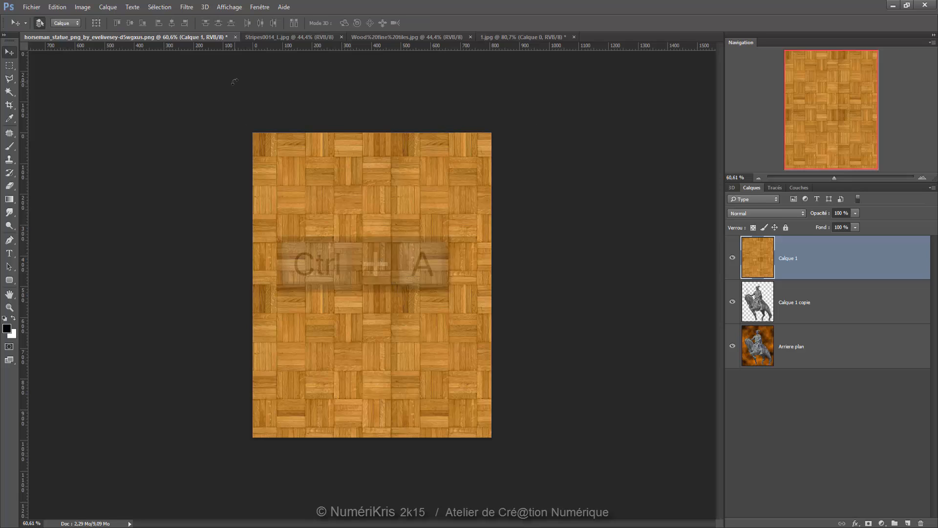
pyautogui.hotkey('ctrl', 'a')
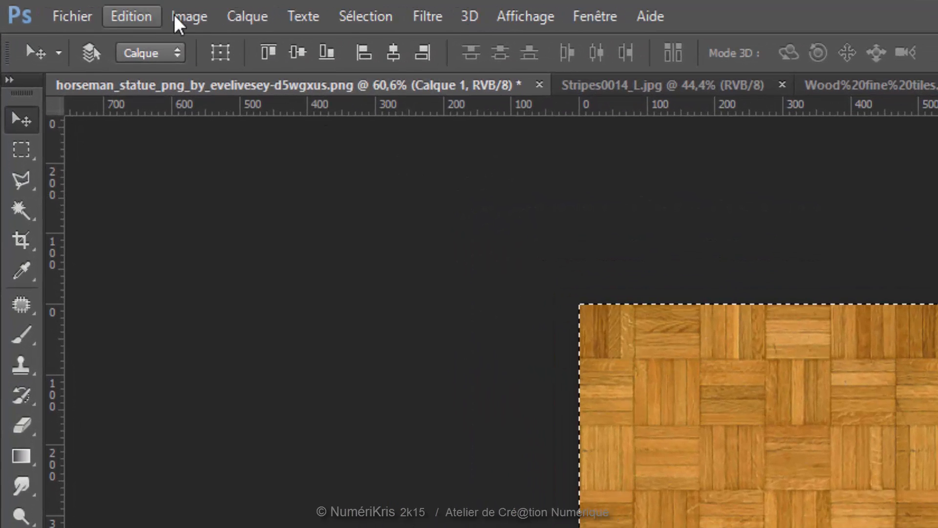
pyautogui.click(176, 18)
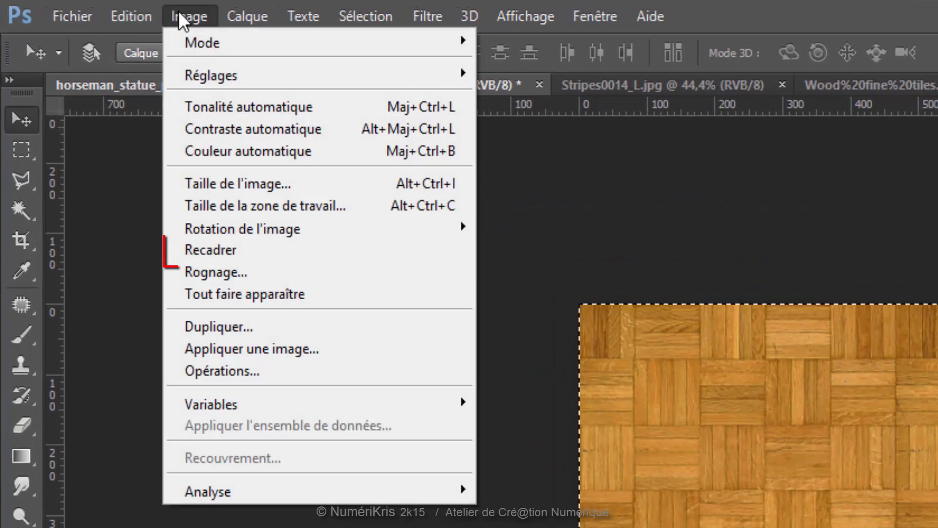
pyautogui.click(219, 252)
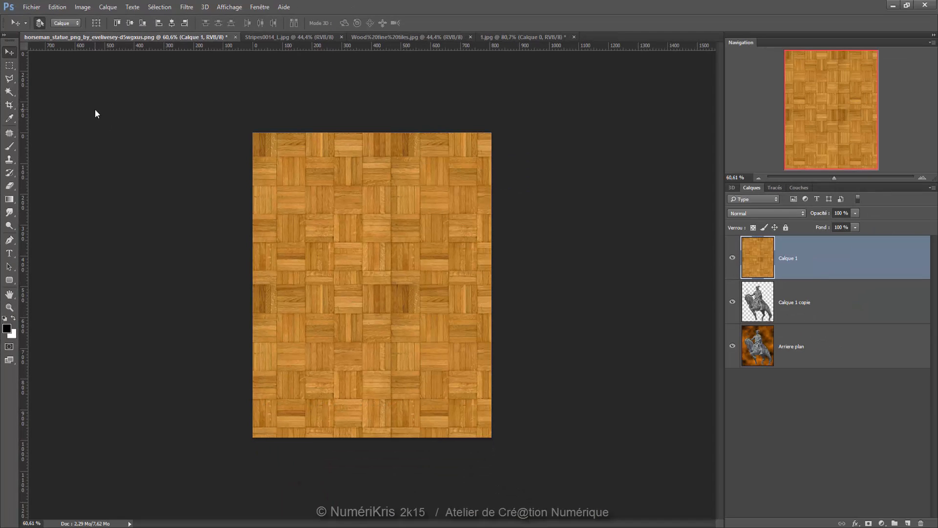
pyautogui.hotkey('ctrl', 'd')
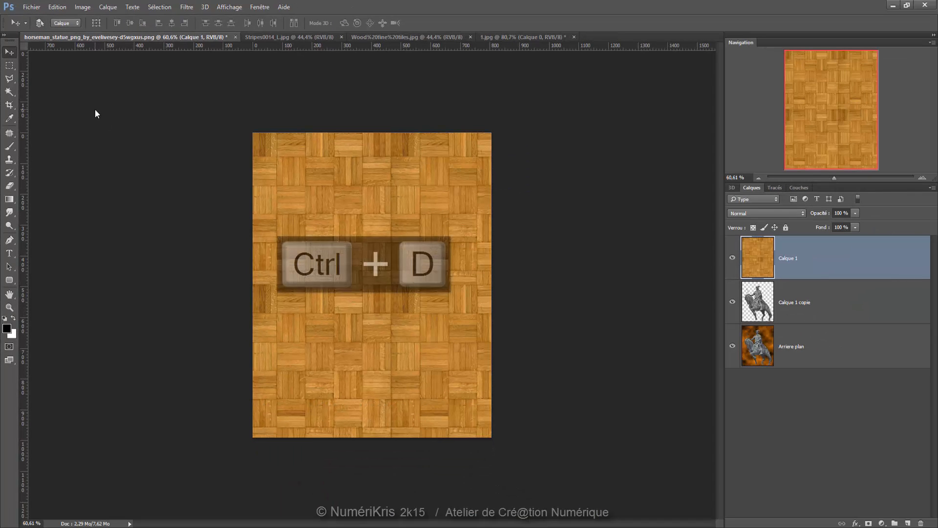
pyautogui.hotkey('ctrl', 't')
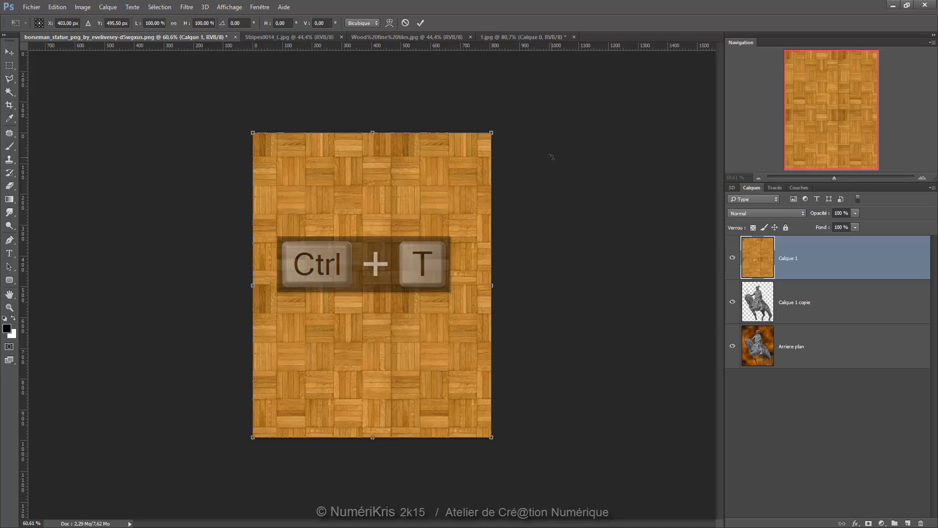
pyautogui.press('Escape')
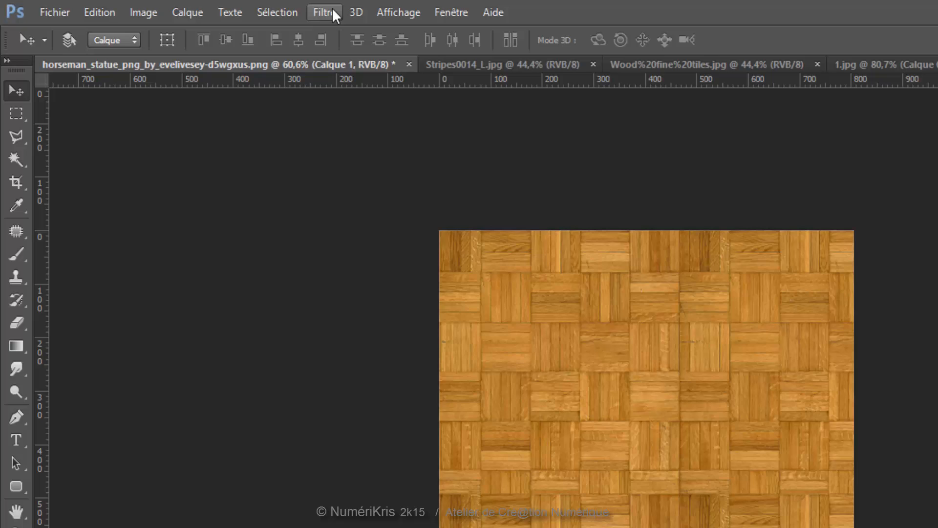
# Apply the Dispersion filter to the parquet layer with scales of 40, Adapter and Pixels du contour, using Deplacement.psd as reference
pyautogui.click(333, 9)
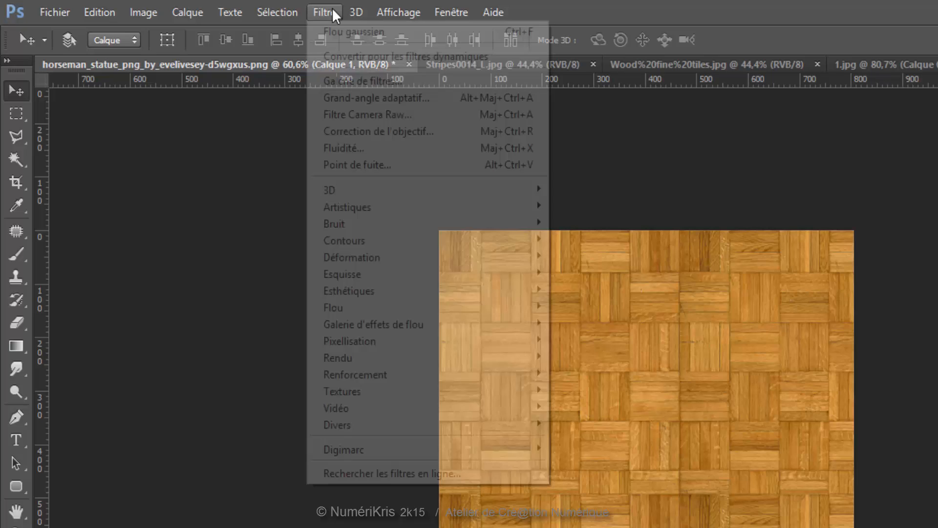
pyautogui.moveTo(336, 255)
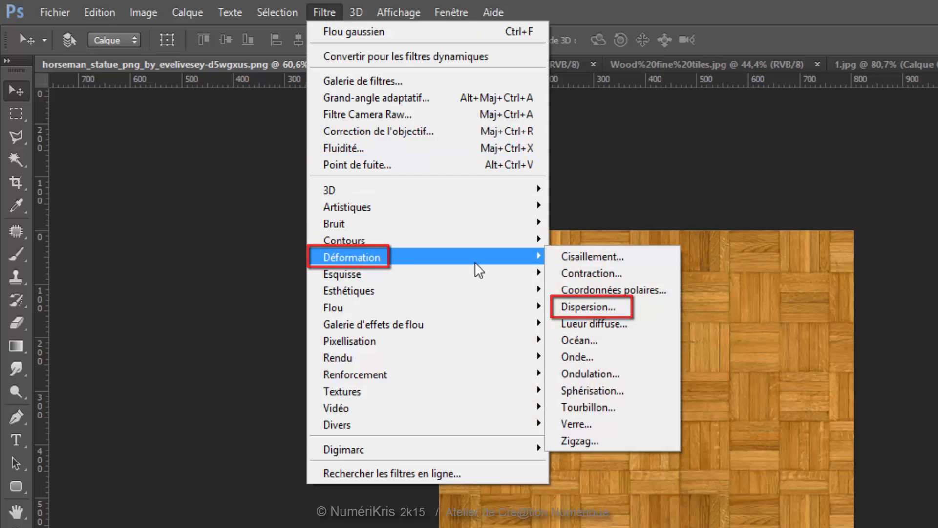
pyautogui.click(579, 306)
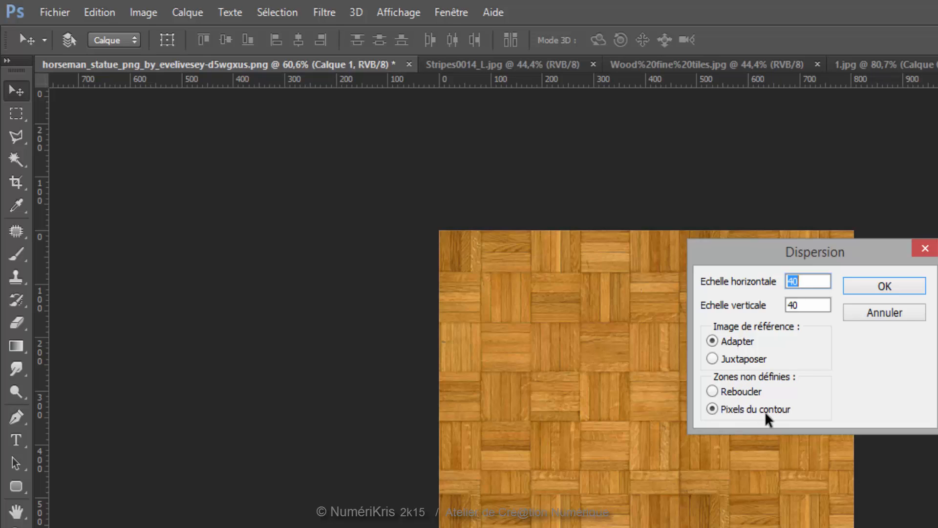
pyautogui.click(870, 286)
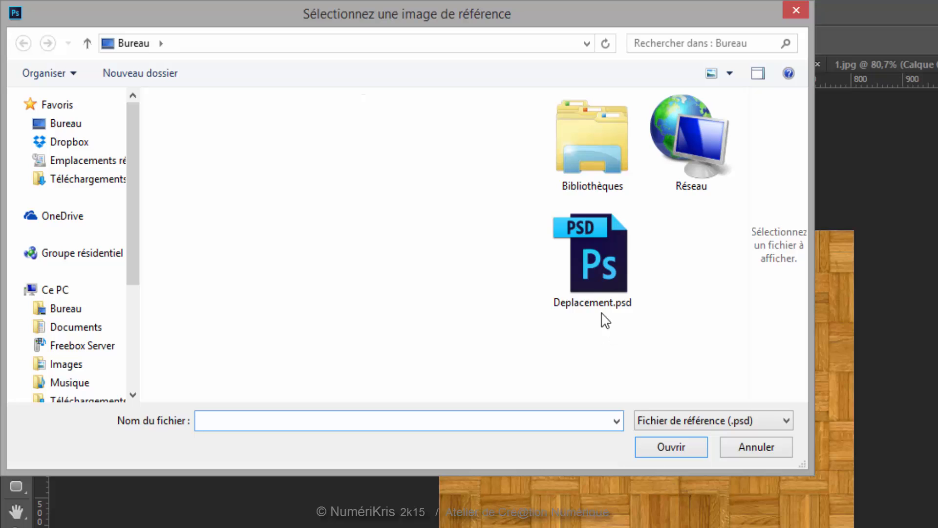
pyautogui.click(602, 282)
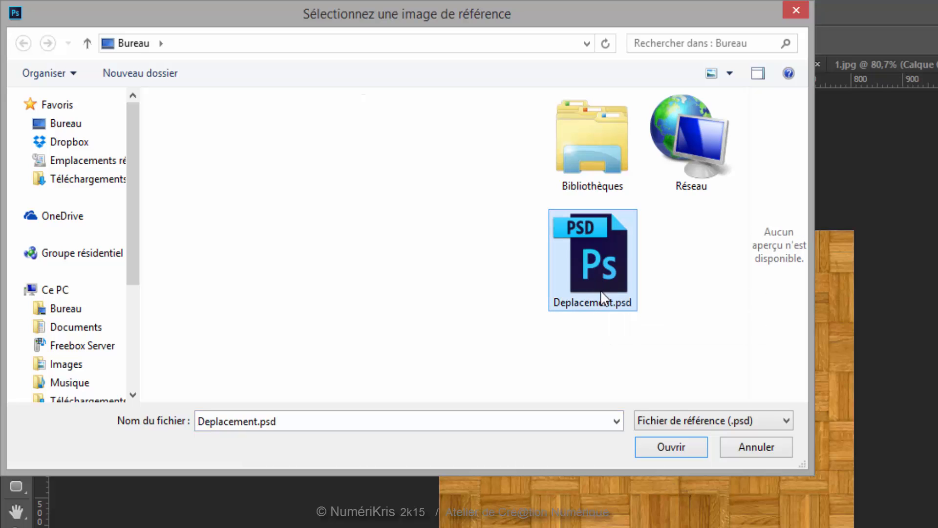
pyautogui.click(671, 447)
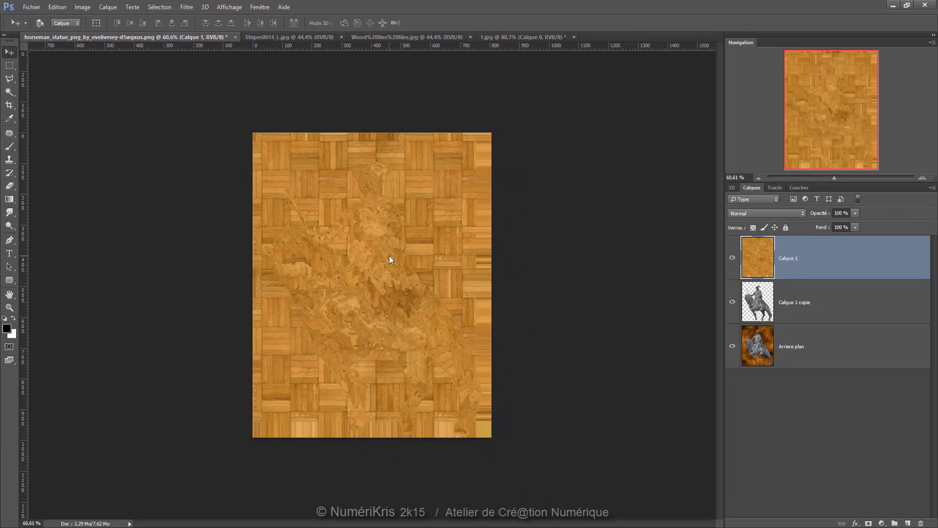
# Mask the parquet layer with the statue outline from Calque 1 copie and set its blend mode to Incrustation
pyautogui.scroll(1, 366, 286)
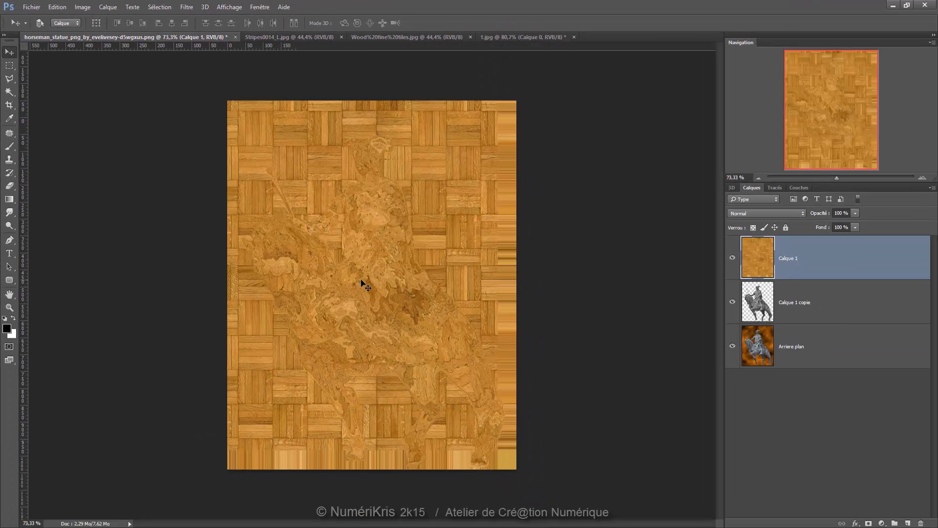
pyautogui.scroll(1, 364, 285)
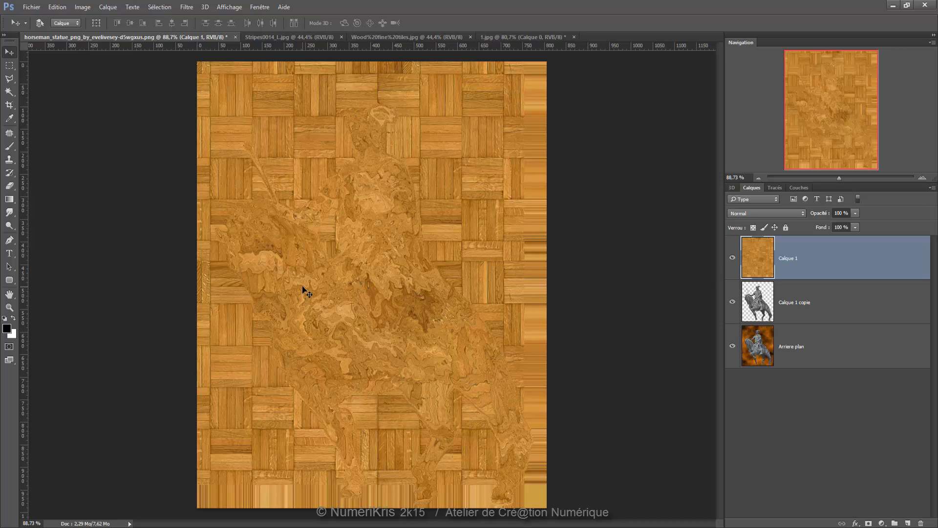
pyautogui.keyDown('ctrl'); pyautogui.click(760, 303); pyautogui.keyUp('ctrl')
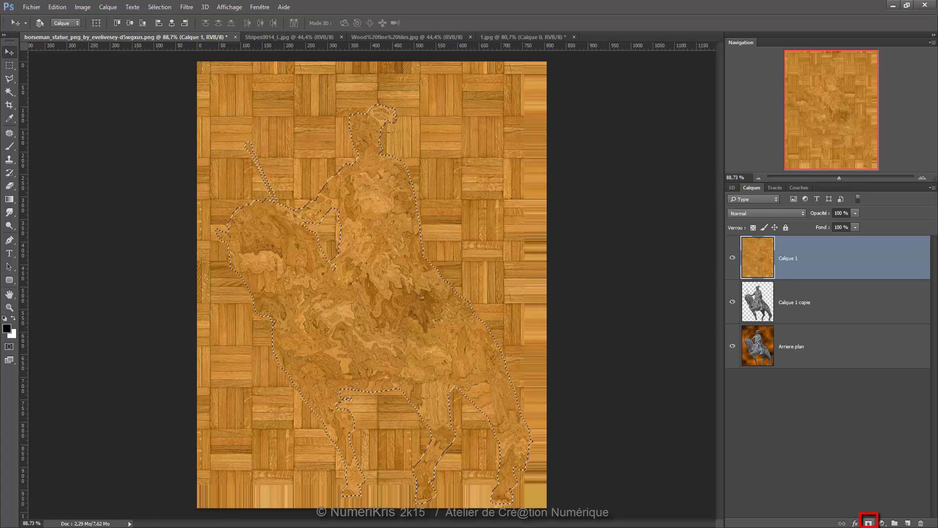
pyautogui.click(868, 523)
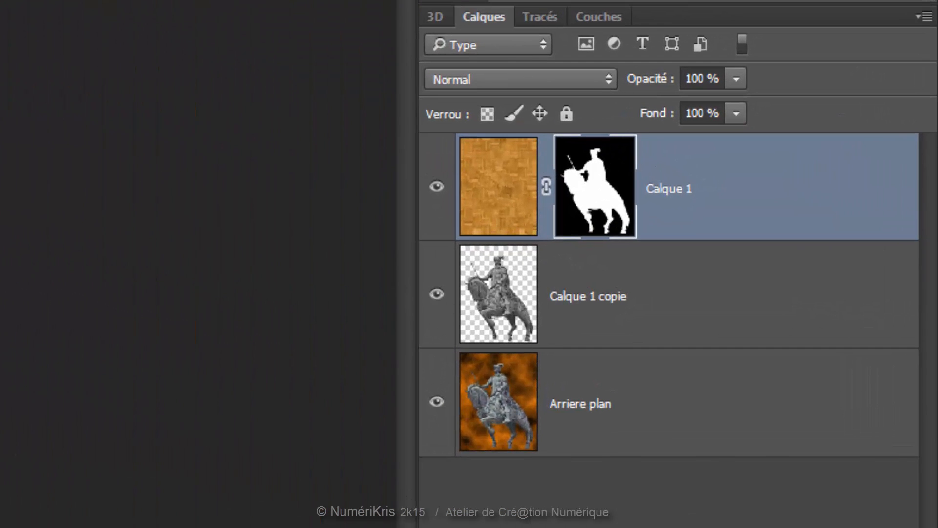
pyautogui.click(517, 81)
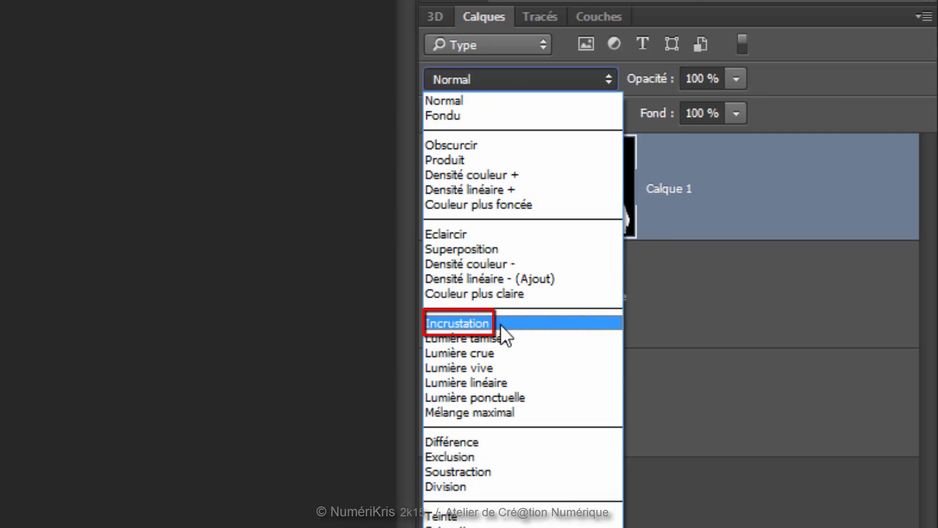
pyautogui.click(501, 325)
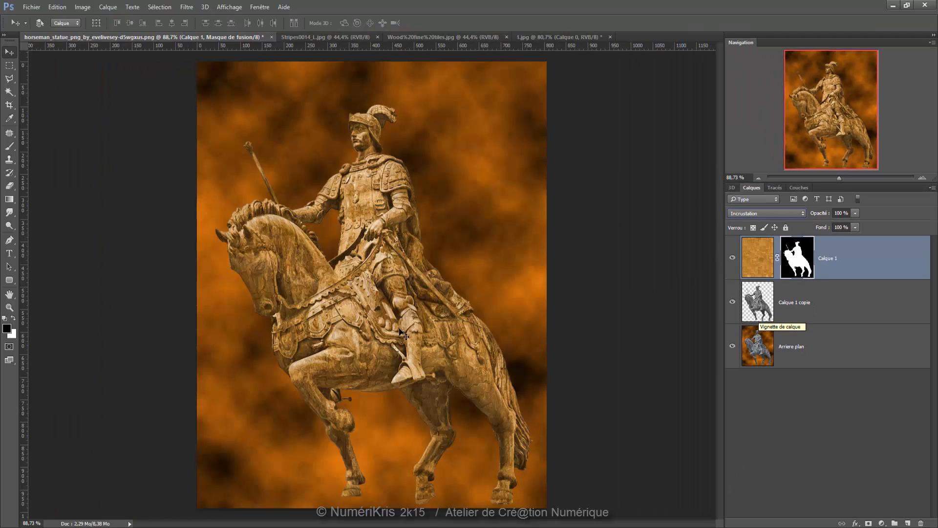
# Examine the wood texture up close on the horse and rider
pyautogui.click(9, 307)
pyautogui.click(197, 214)
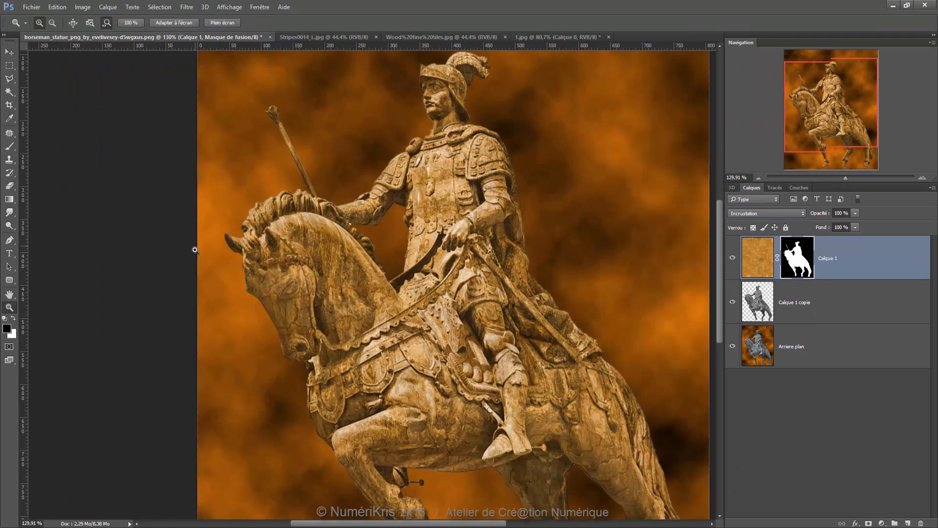
pyautogui.click(304, 317)
pyautogui.scroll(3, 557, 346)
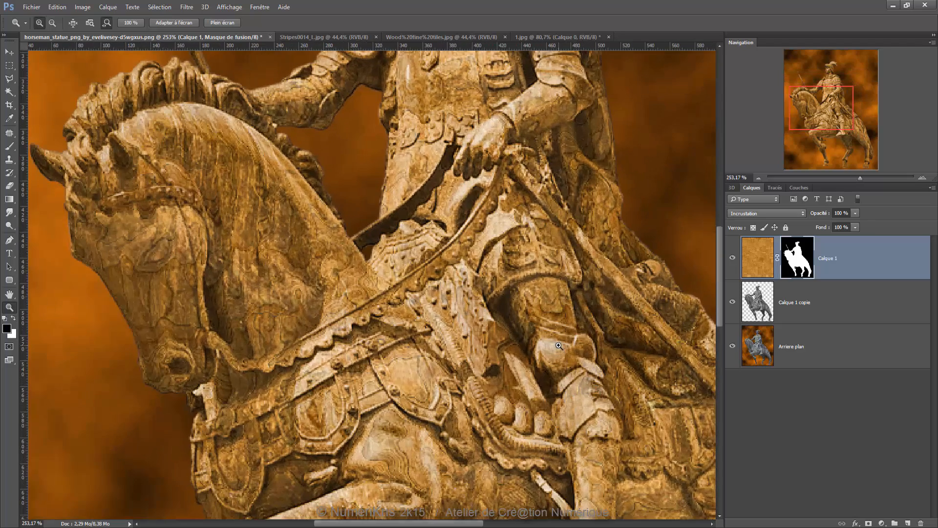
pyautogui.scroll(-7, 557, 345)
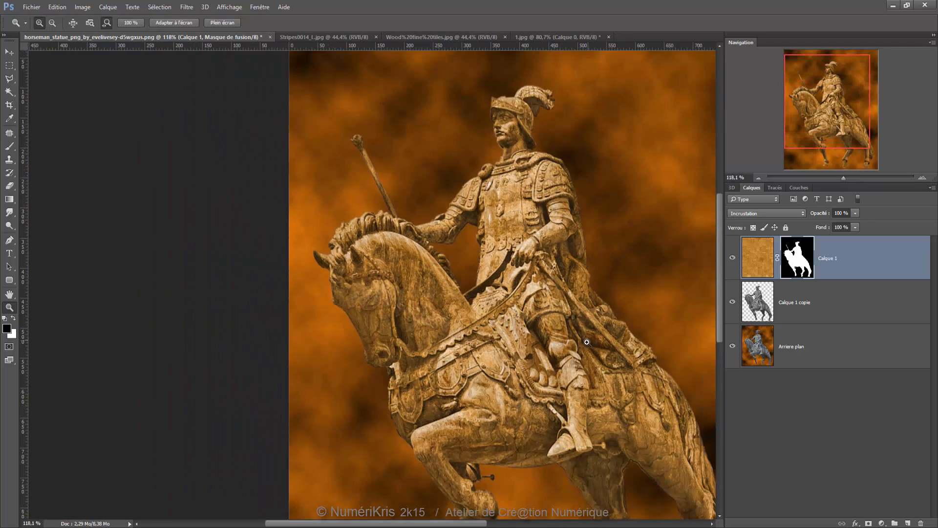
pyautogui.scroll(-4, 505, 400)
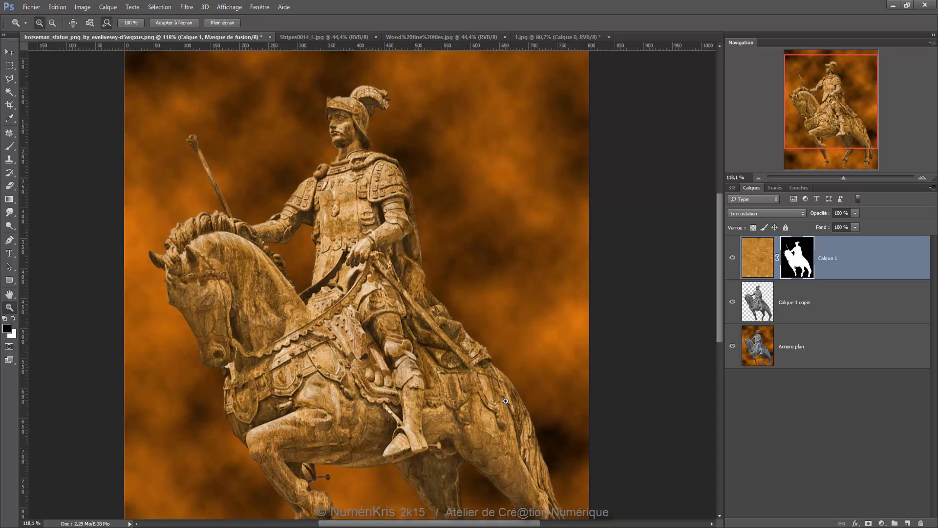
pyautogui.scroll(1, 505, 399)
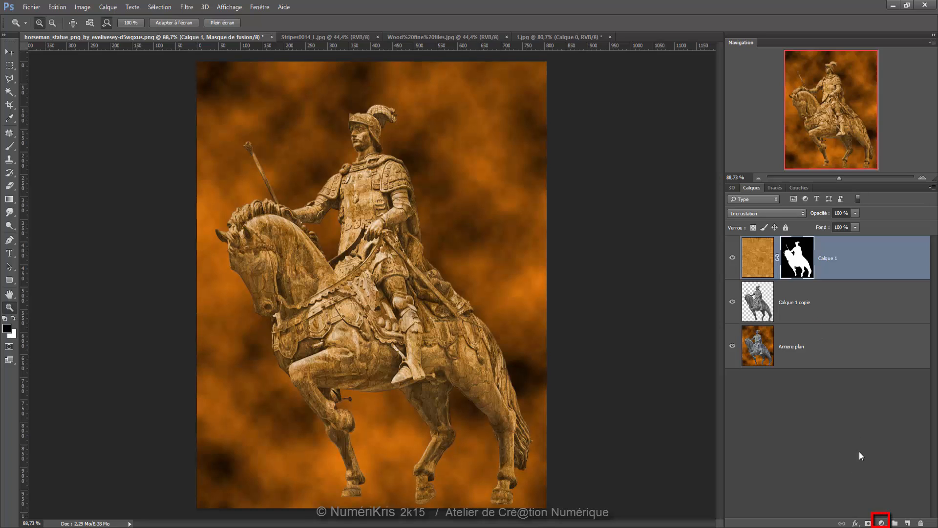
# Add a Niveaux adjustment layer above Calque 1 and clip it to that layer
pyautogui.click(882, 522)
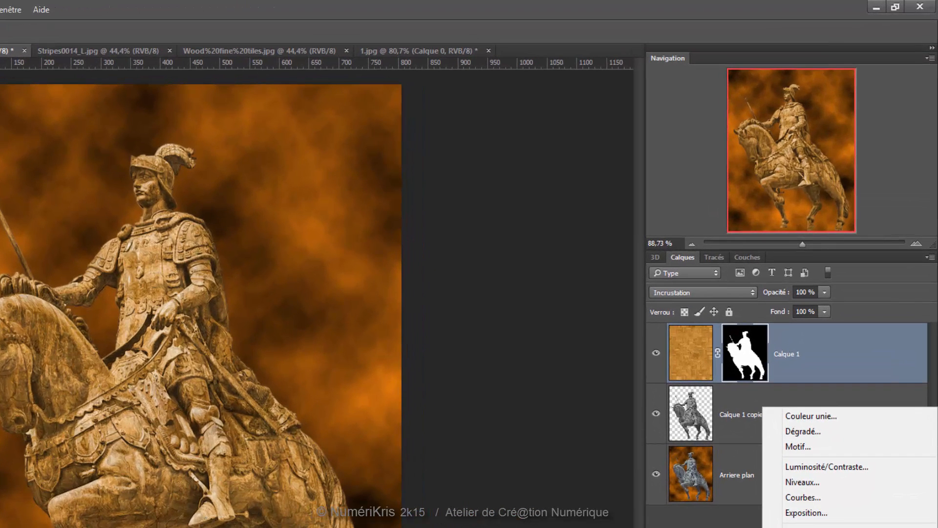
pyautogui.click(833, 479)
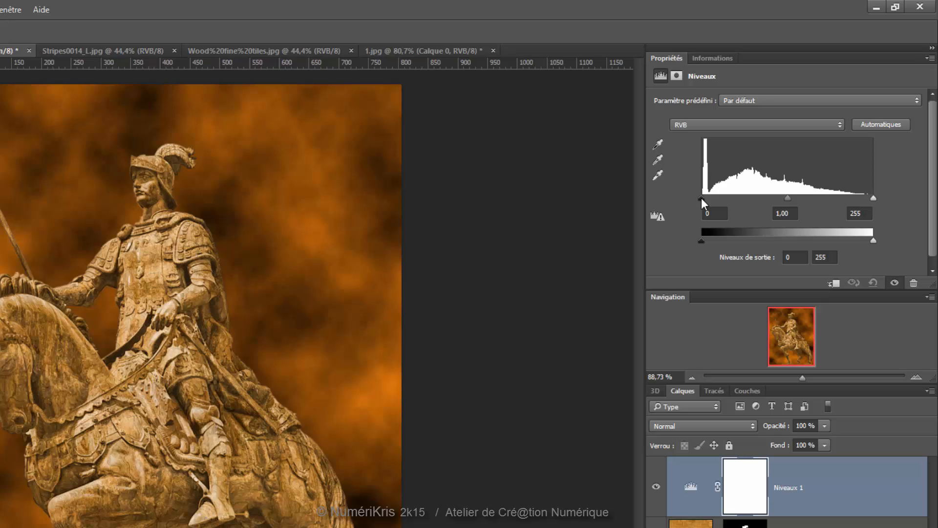
pyautogui.moveTo(701, 198); pyautogui.dragTo(682, 192)
pyautogui.click(832, 285)
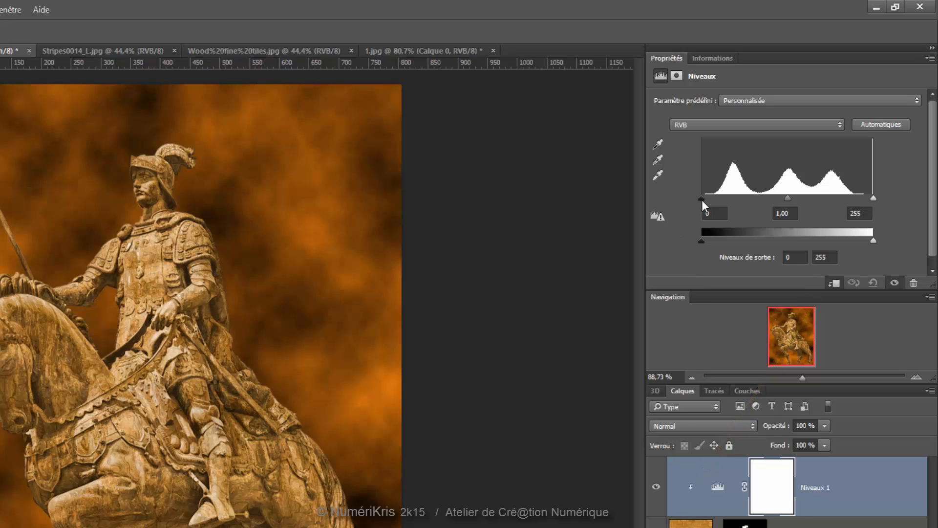
# Set the Niveaux input levels to 91 for shadows, 1,26 for midtones and 224 for highlights
pyautogui.moveTo(702, 197); pyautogui.dragTo(763, 196)
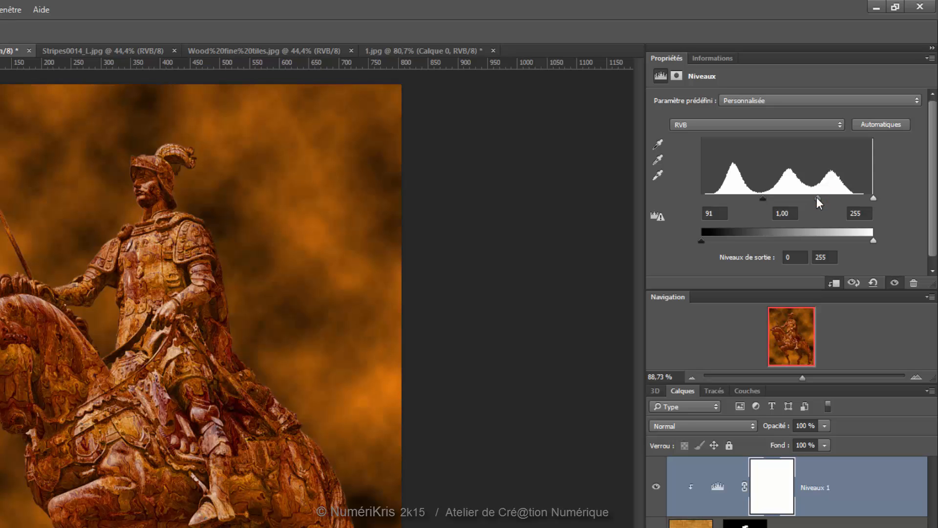
pyautogui.moveTo(816, 197)
pyautogui.mouseDown()
pyautogui.moveTo(801, 201)
pyautogui.moveTo(809, 200)
pyautogui.mouseUp()
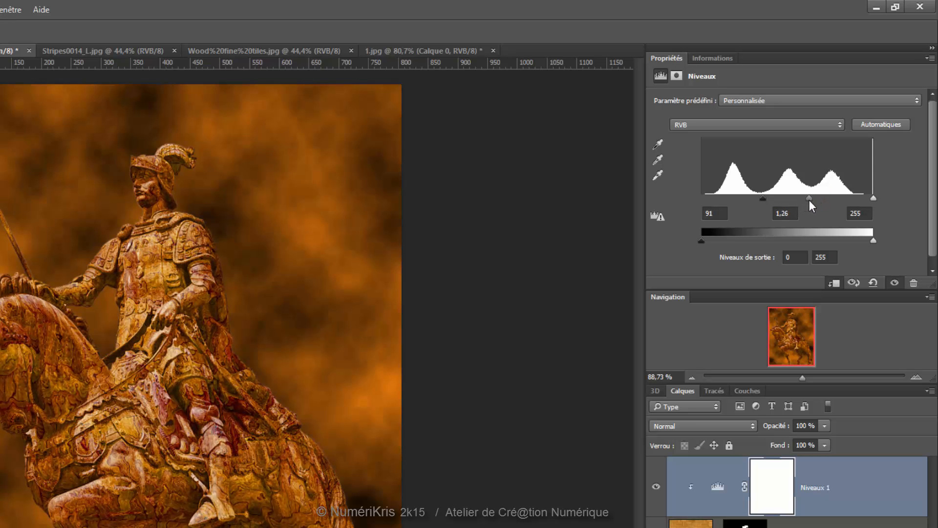
pyautogui.moveTo(867, 198); pyautogui.dragTo(850, 199)
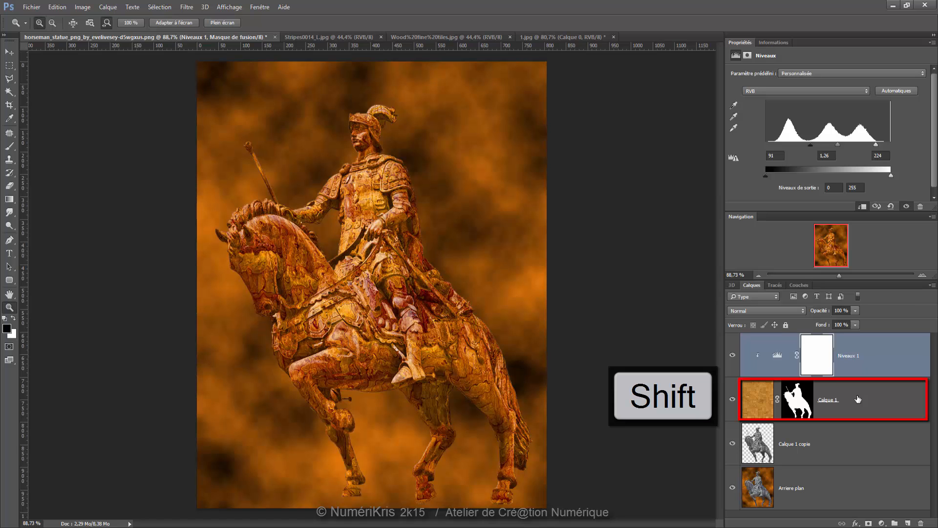
# Group the Niveaux 1 and Calque 1 layers under the name bois and hide the group
pyautogui.keyDown('shift'); pyautogui.click(857, 399); pyautogui.keyUp('shift')
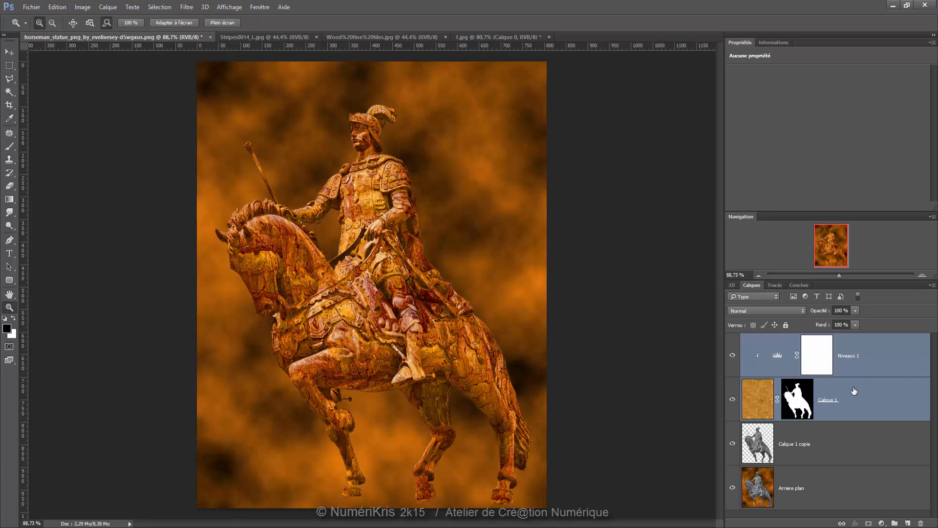
pyautogui.hotkey('ctrl', 'g')
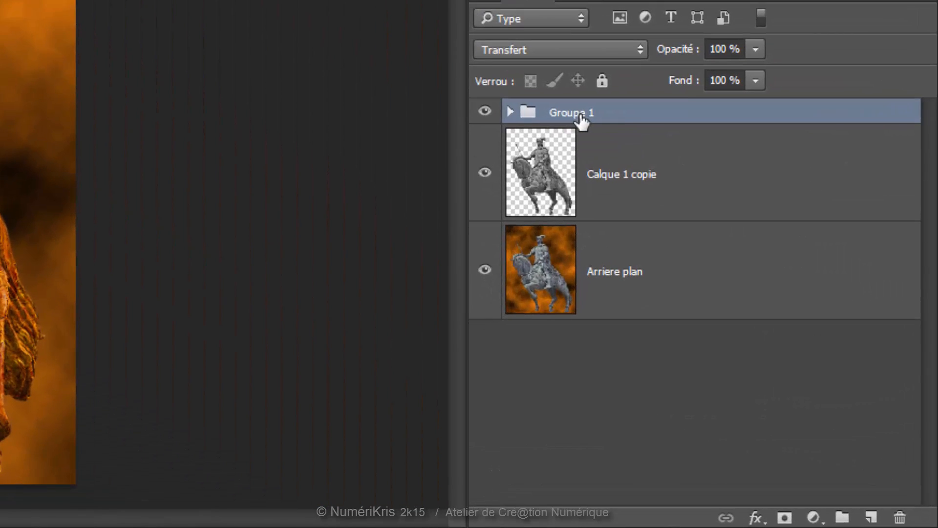
pyautogui.doubleClick(705, 256)
pyautogui.write('bois')
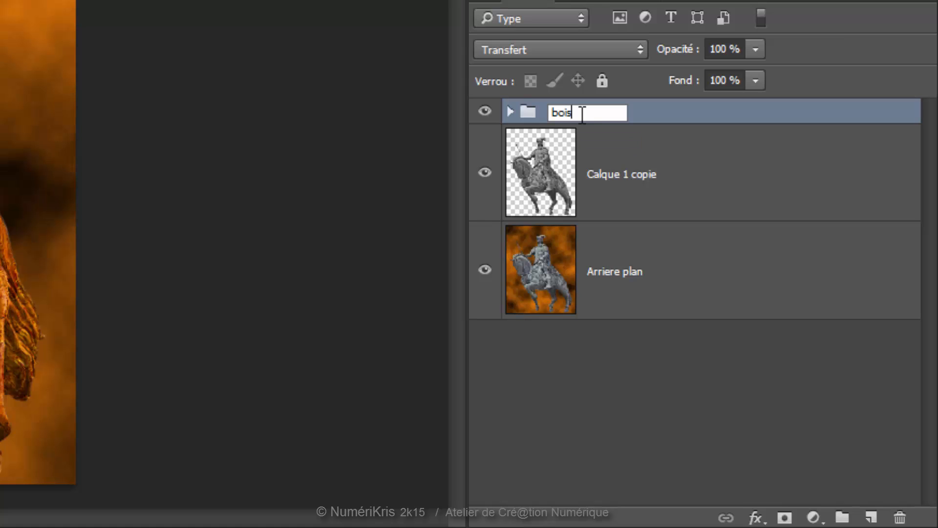
pyautogui.click(639, 115)
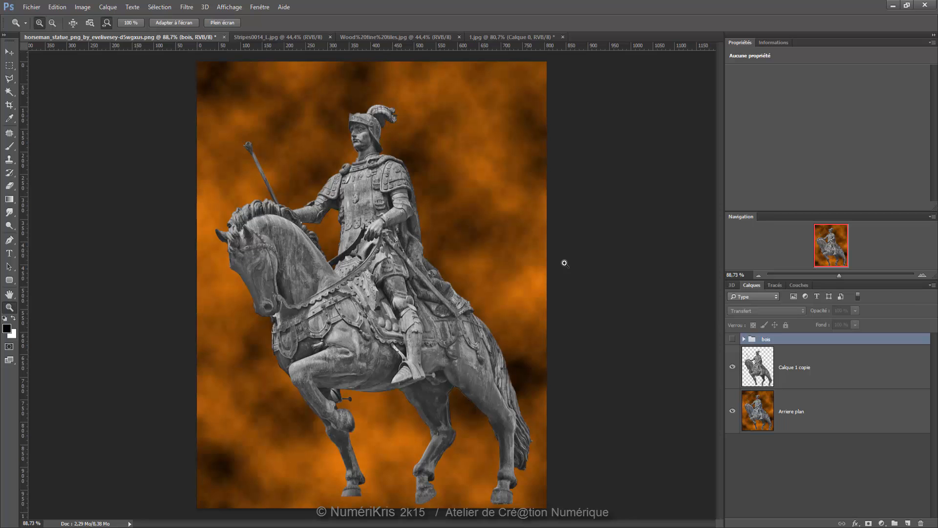
# Copy the rusty striped texture from Stripes0014_L.jpg into the horseman statue document as a new layer
pyautogui.click(267, 36)
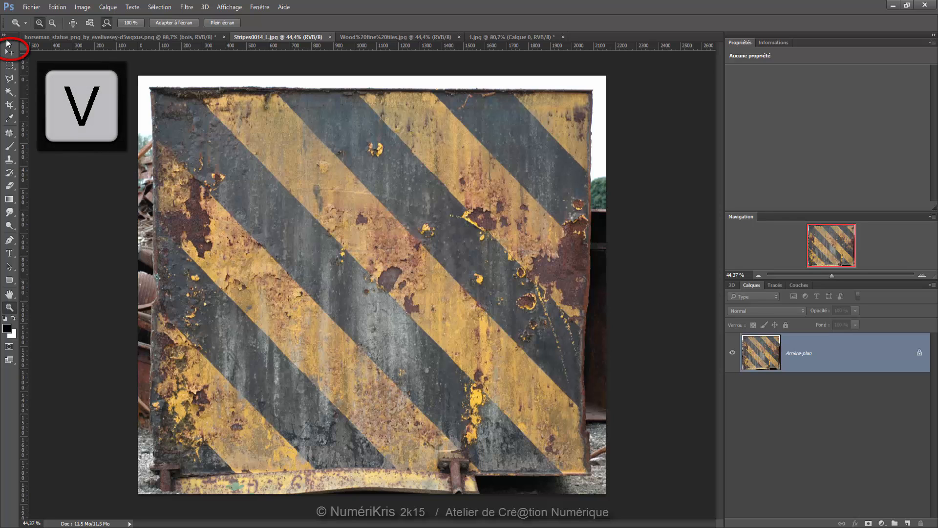
pyautogui.press('v')
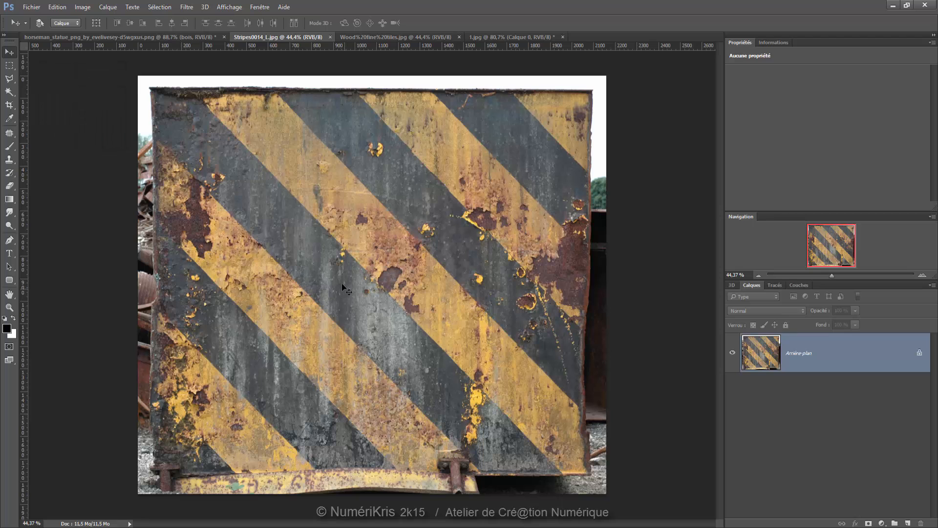
pyautogui.moveTo(147, 42); pyautogui.dragTo(313, 209)
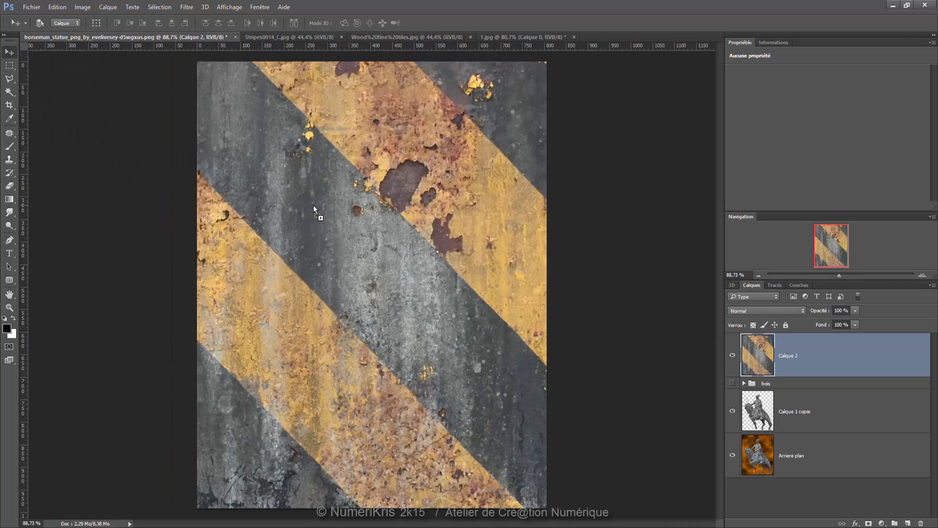
# Scale the striped texture layer proportionally to about 57% and position it so it covers the whole canvas
pyautogui.scroll(-8, 315, 210)
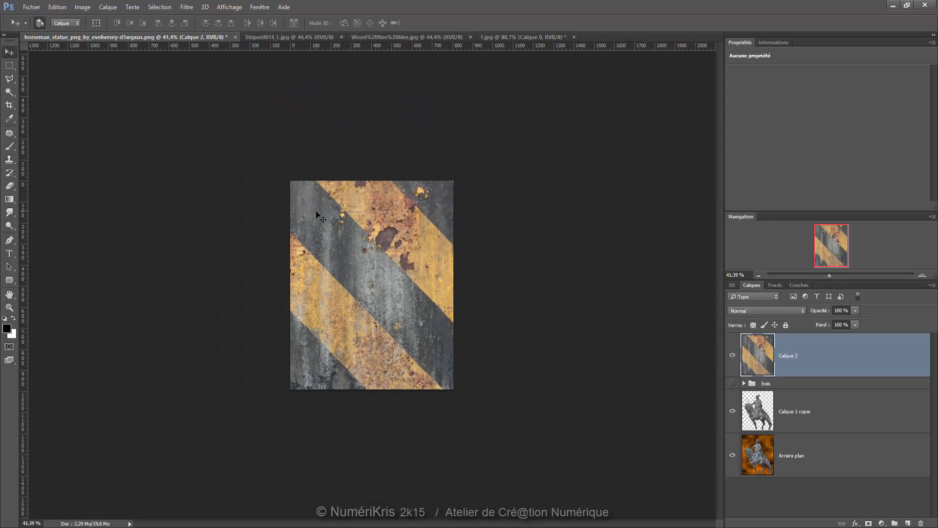
pyautogui.hotkey('ctrl', 't')
pyautogui.scroll(-4, 315, 210)
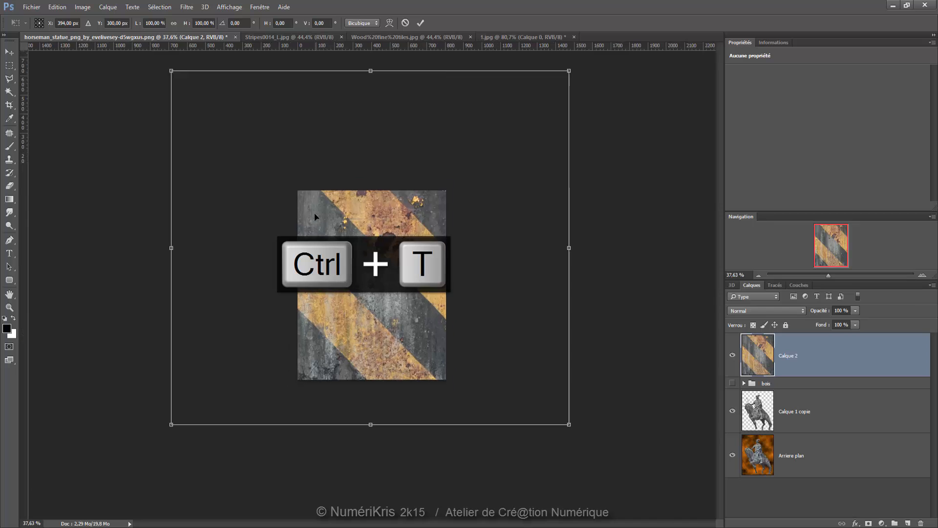
pyautogui.moveTo(287, 188); pyautogui.dragTo(354, 259)
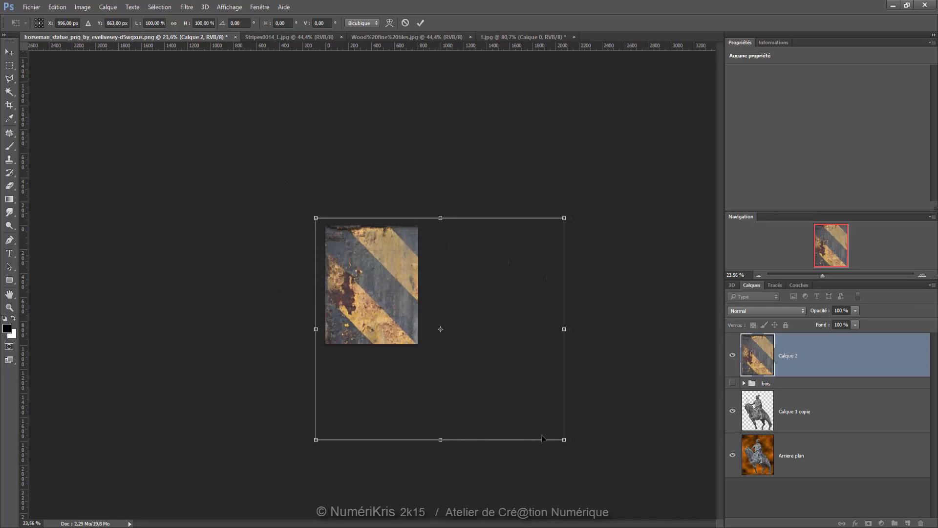
pyautogui.moveTo(557, 440); pyautogui.dragTo(448, 359)
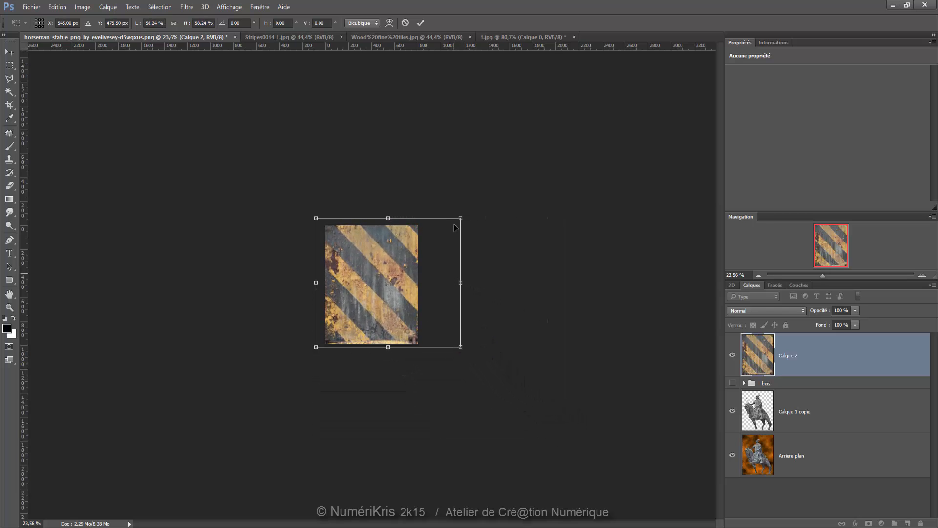
pyautogui.moveTo(460, 217); pyautogui.dragTo(441, 228)
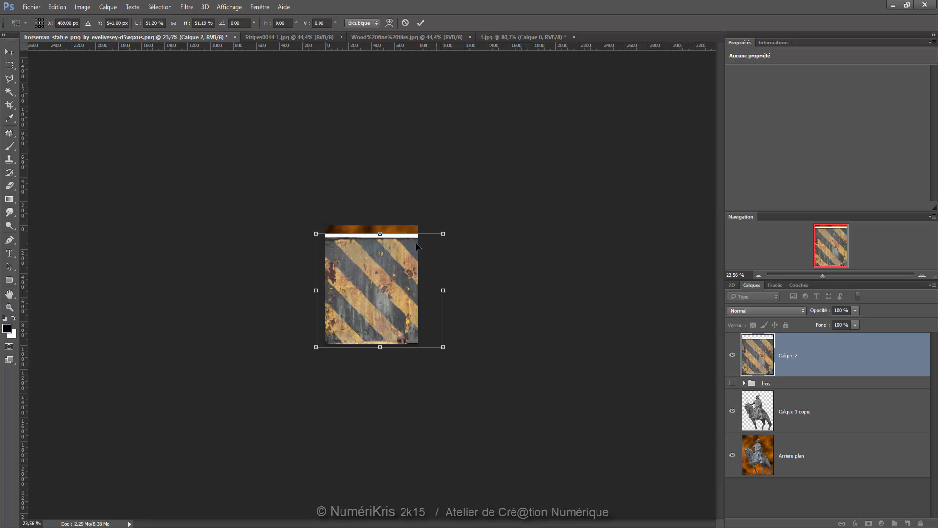
pyautogui.moveTo(393, 268); pyautogui.dragTo(390, 259)
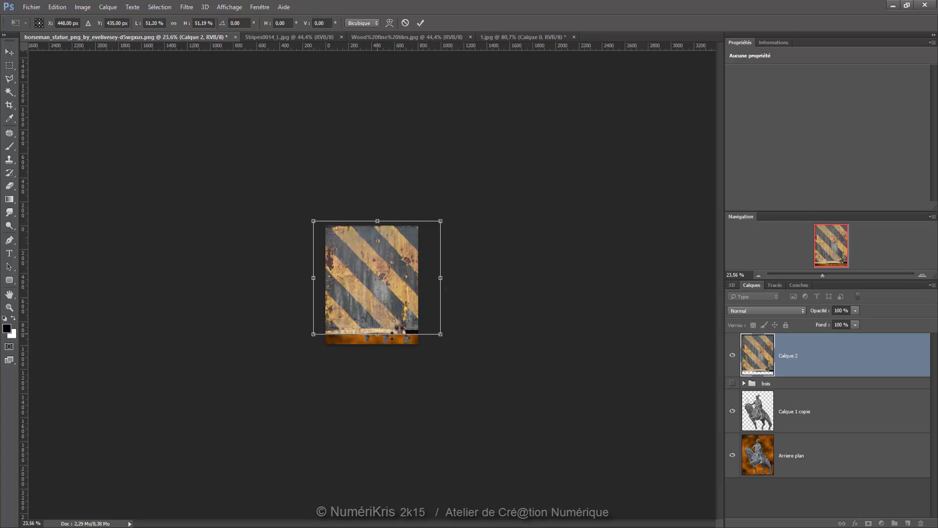
pyautogui.moveTo(440, 335); pyautogui.dragTo(455, 348)
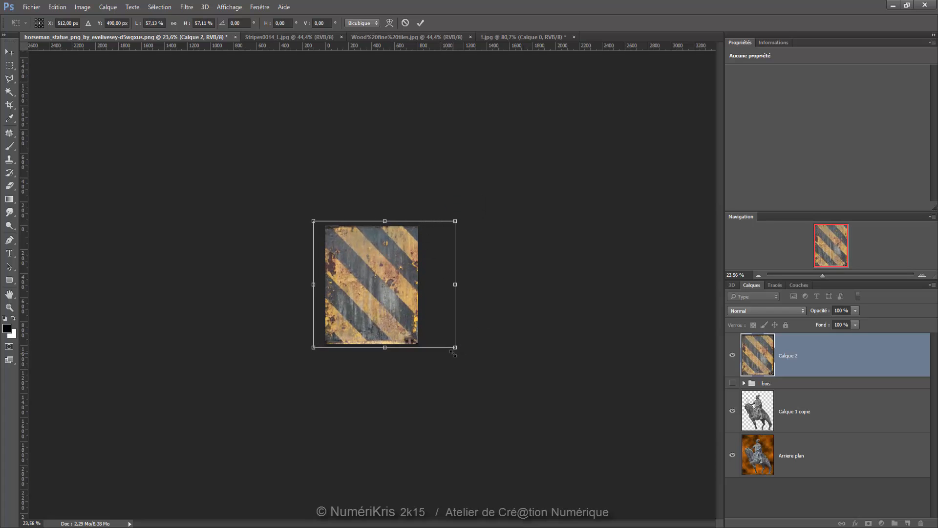
pyautogui.press('Return')
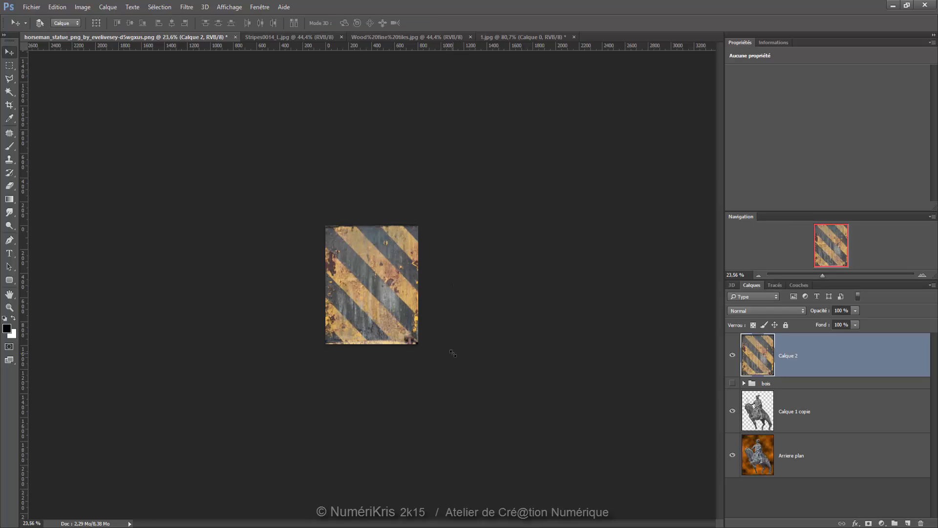
# Crop the image to a full-canvas selection to trim the striped layer's overflow, deselect, and check the layer's transform bounds
pyautogui.hotkey('ctrl', '+')
pyautogui.hotkey('ctrl', '+')
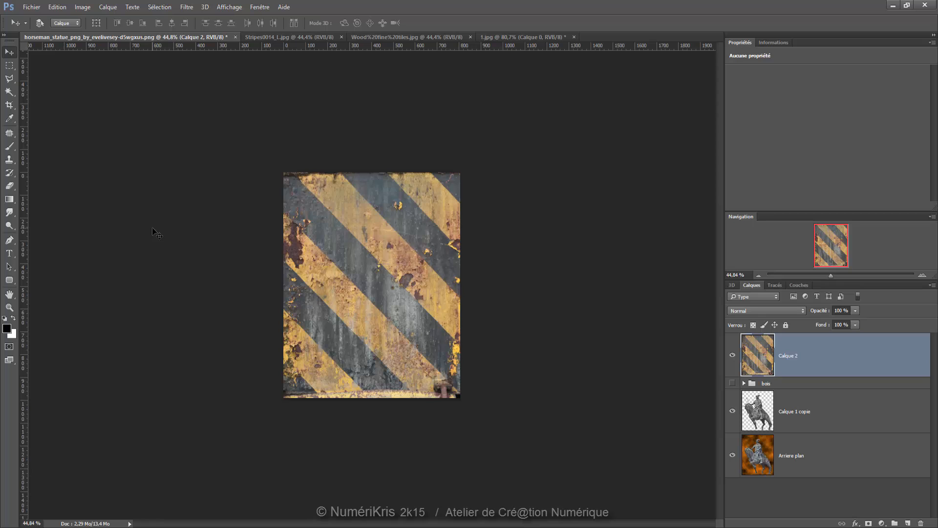
pyautogui.press('ctrl')
pyautogui.hotkey('ctrl', 'a')
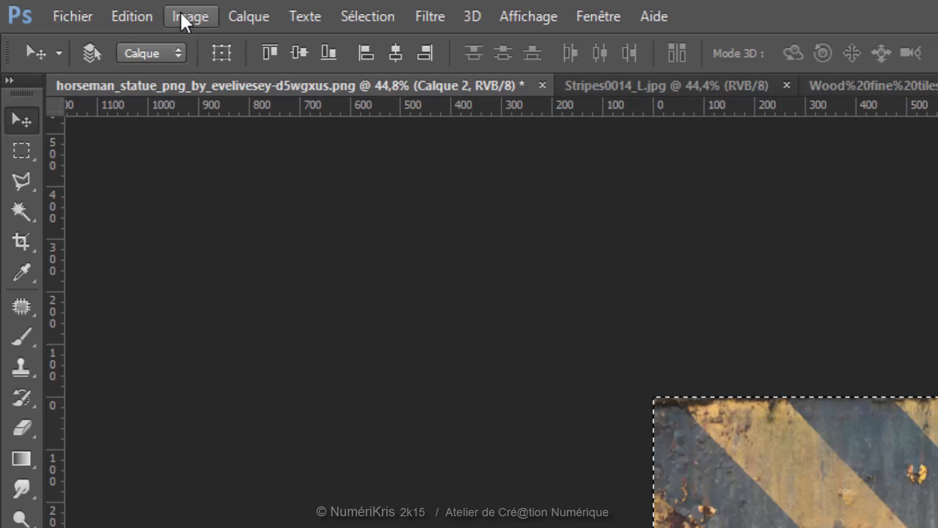
pyautogui.click(181, 12)
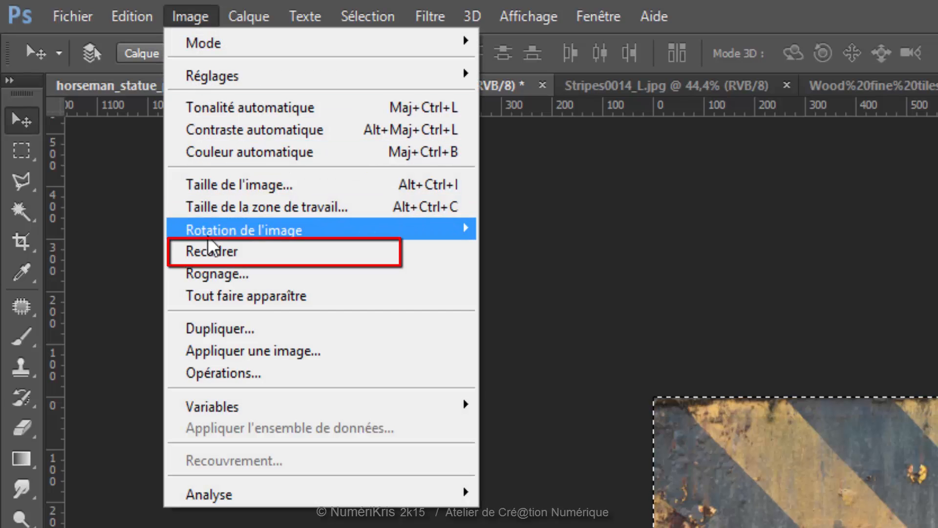
pyautogui.click(211, 253)
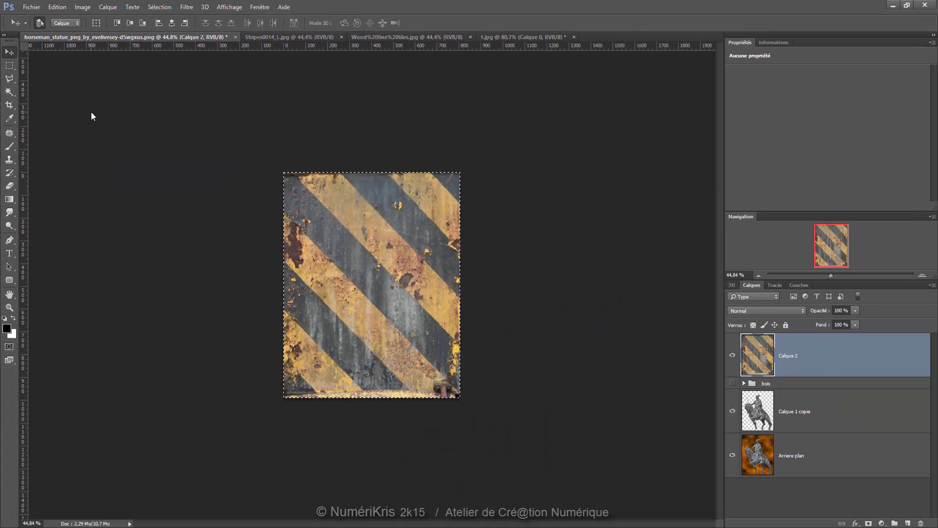
pyautogui.hotkey('ctrl', 'd')
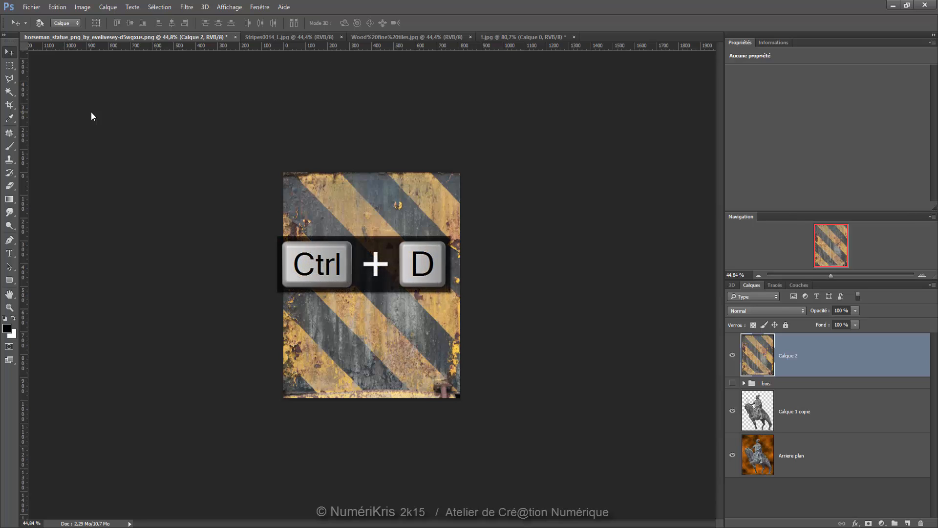
pyautogui.hotkey('ctrl', 't')
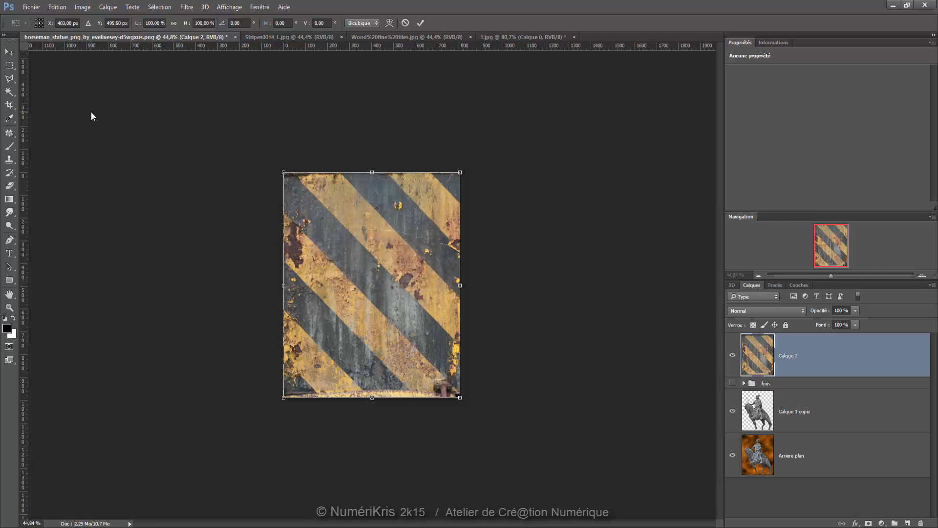
pyautogui.press('Escape')
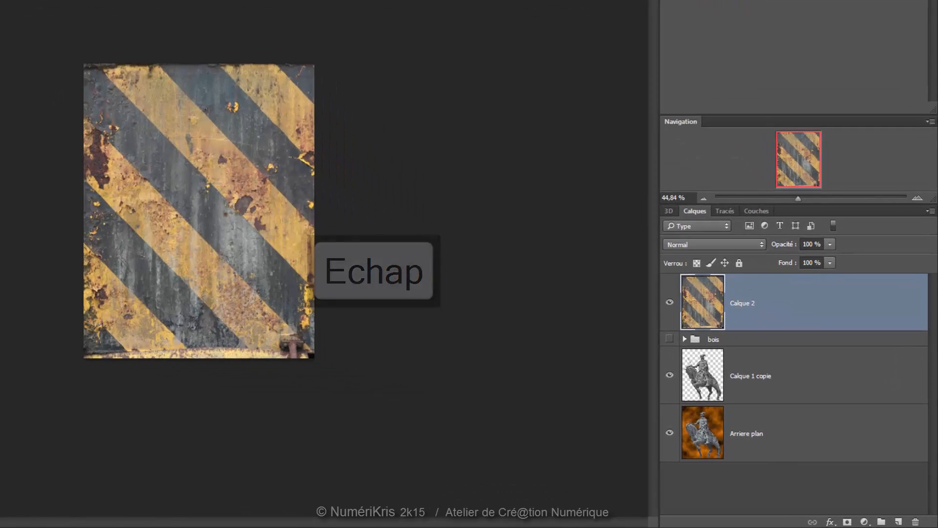
# Load the statue outline of Calque 1 copie as a selection and reapply the last Dispersion filter to Calque 2
pyautogui.scroll(2, 578, 258)
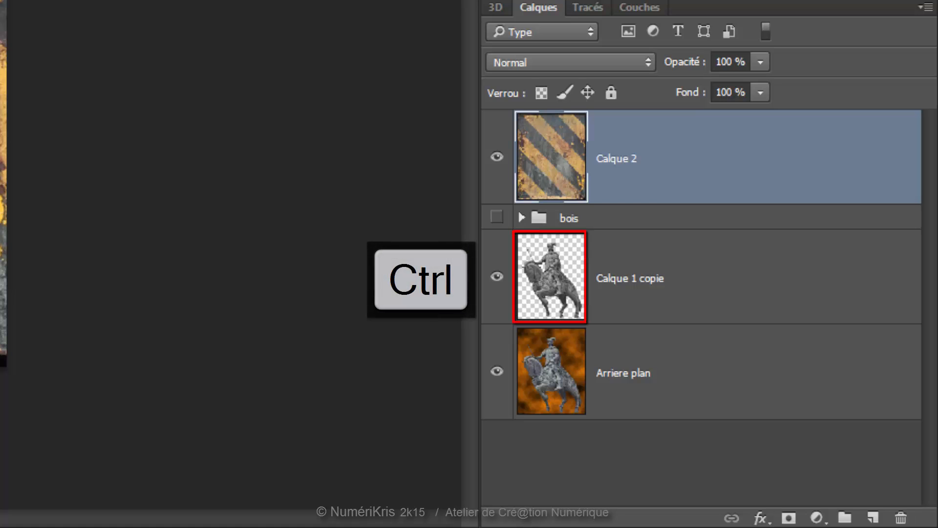
pyautogui.keyDown('ctrl'); pyautogui.click(558, 284); pyautogui.keyUp('ctrl')
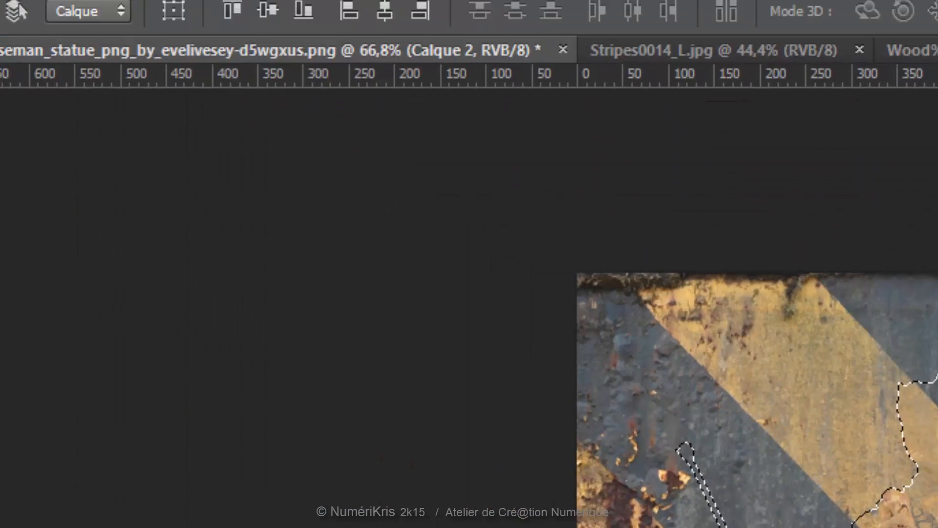
pyautogui.click(534, 20)
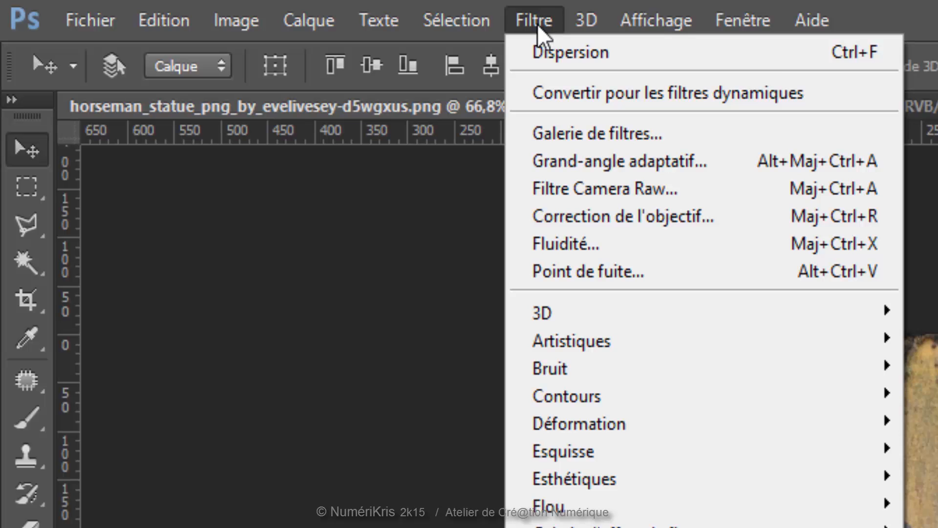
pyautogui.click(540, 55)
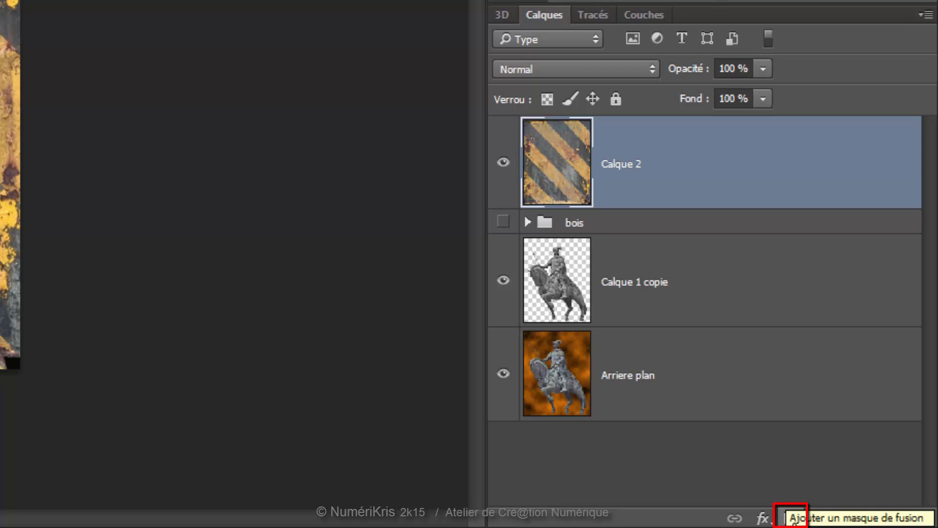
# Add a layer mask to Calque 2 from the statue selection and set its blend mode to Incrustation
pyautogui.click(791, 519)
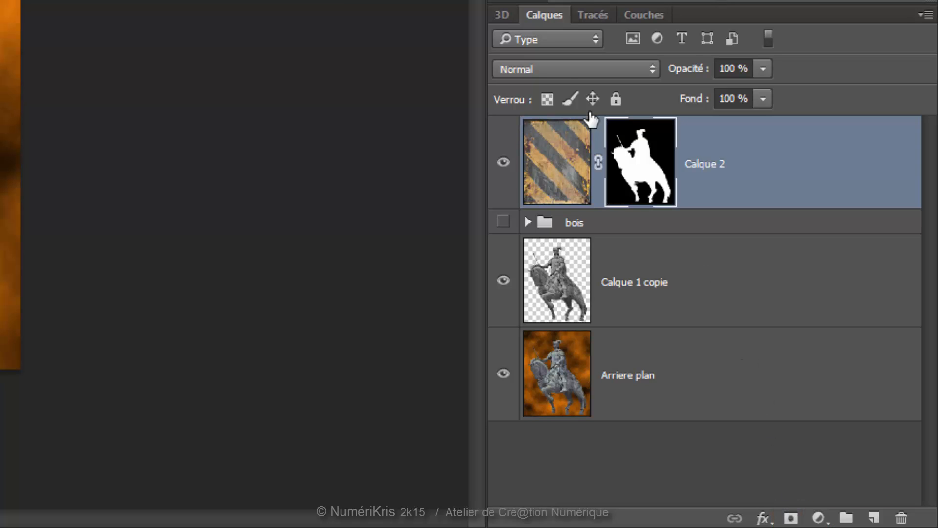
pyautogui.click(566, 71)
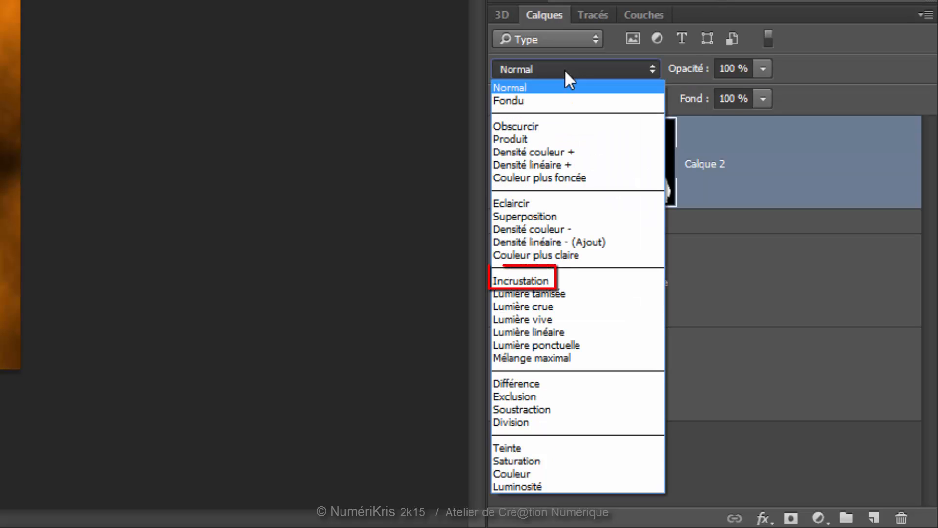
pyautogui.click(550, 280)
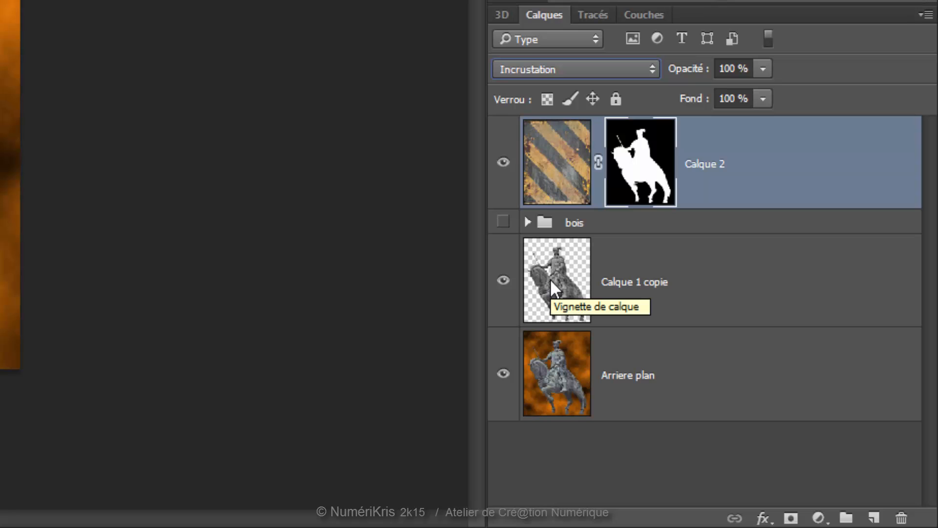
# Add a Niveaux adjustment layer above Calque 2 and clip it to that layer
pyautogui.click(816, 518)
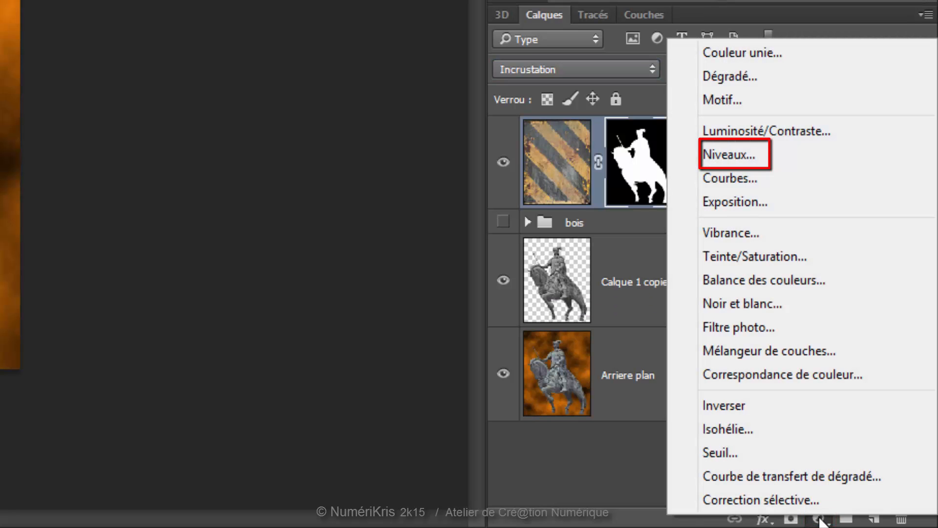
pyautogui.click(748, 155)
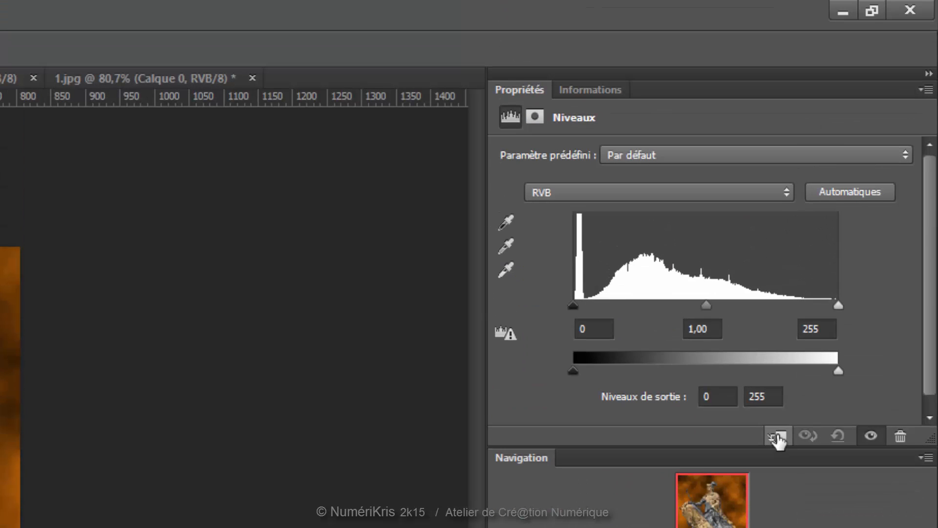
pyautogui.click(777, 221)
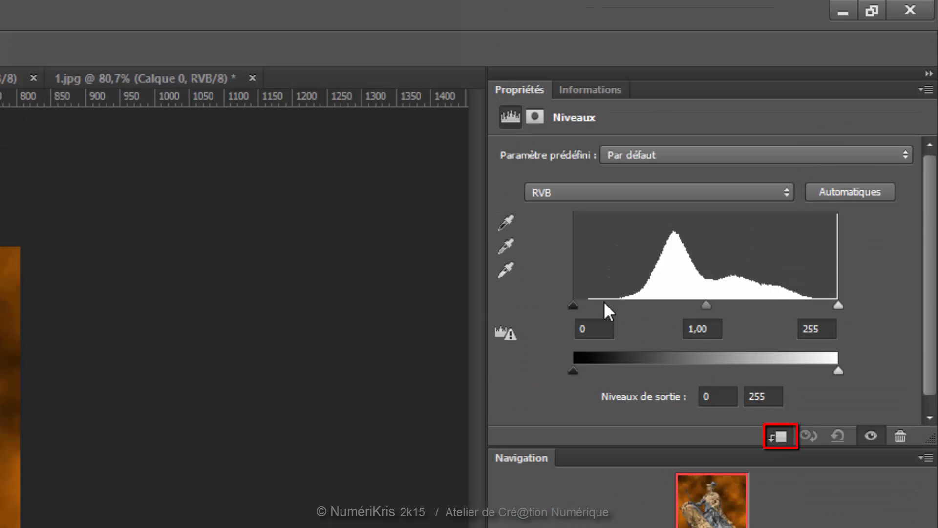
# Set the Niveaux input levels to 73 for shadows, 1,16 for midtones and 233 for highlights
pyautogui.moveTo(571, 304); pyautogui.dragTo(652, 297)
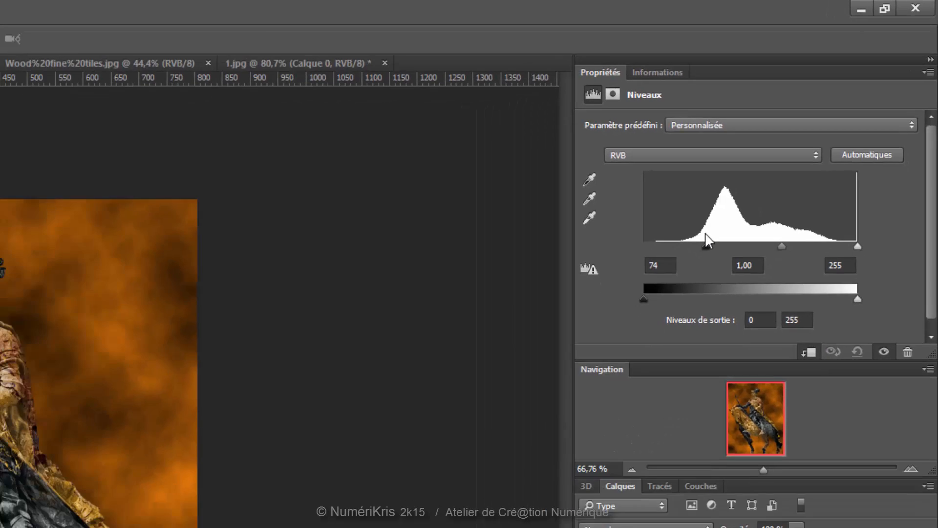
pyautogui.moveTo(707, 239); pyautogui.dragTo(706, 235)
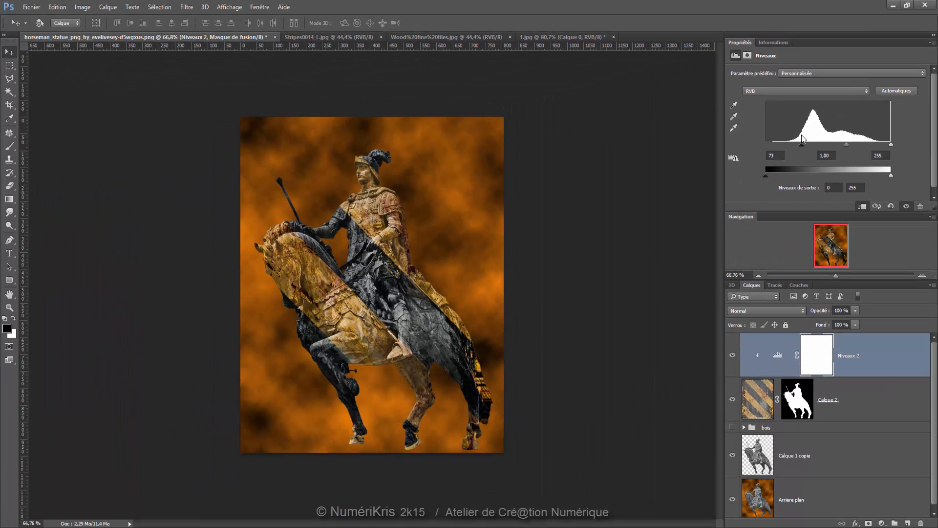
pyautogui.moveTo(847, 145); pyautogui.dragTo(882, 149)
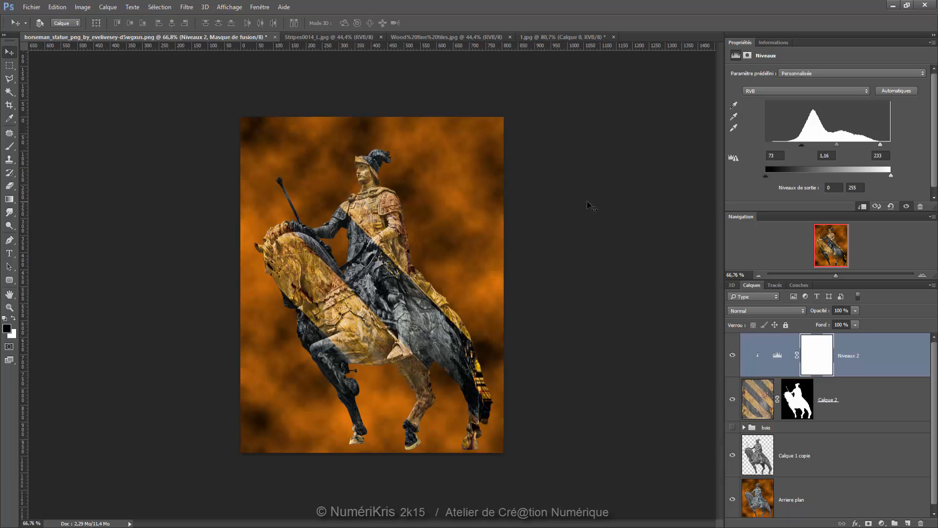
pyautogui.scroll(3, 581, 208)
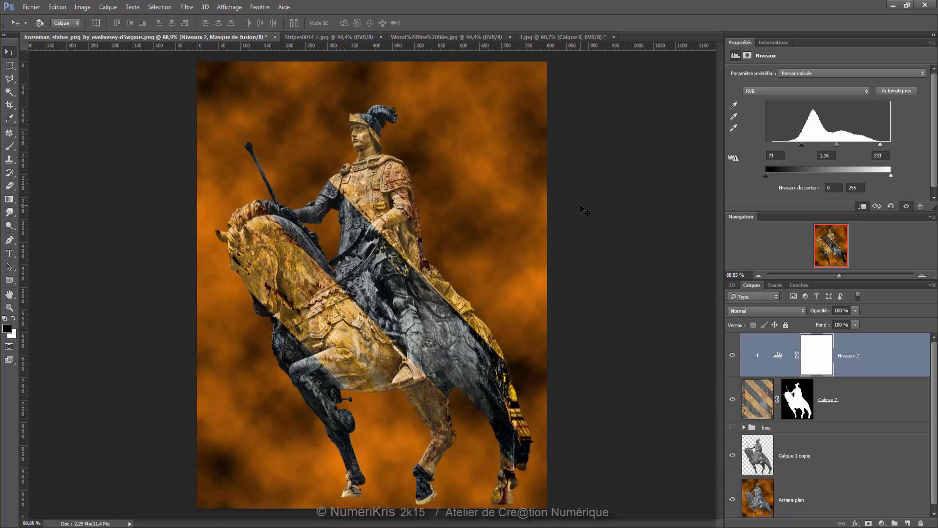
pyautogui.scroll(-1, 581, 208)
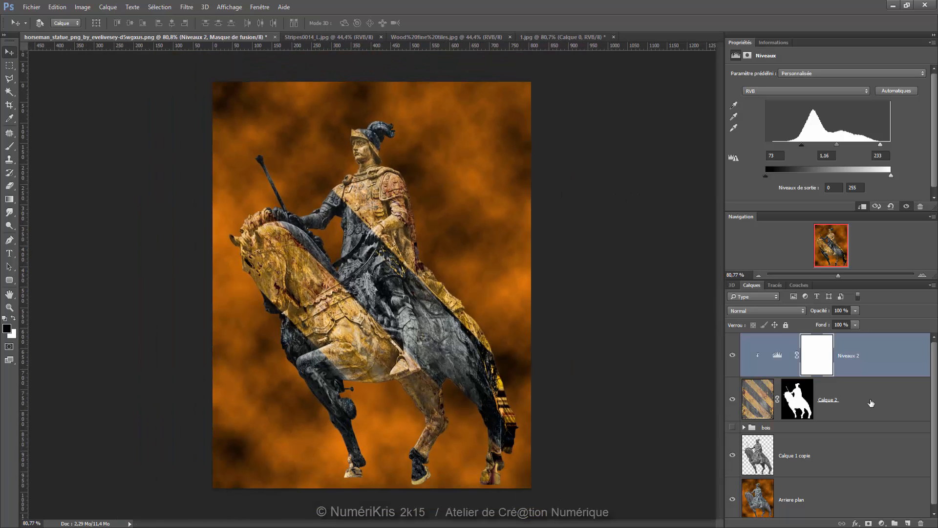
# Group the Niveaux adjustment with Calque 2 and name the group fer
pyautogui.press('ctrl')
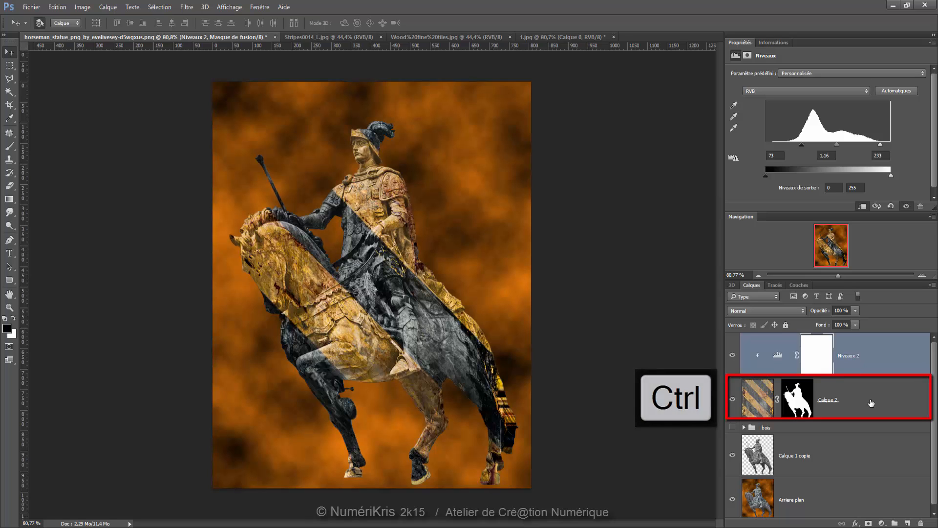
pyautogui.keyDown('ctrl'); pyautogui.click(870, 402); pyautogui.keyUp('ctrl')
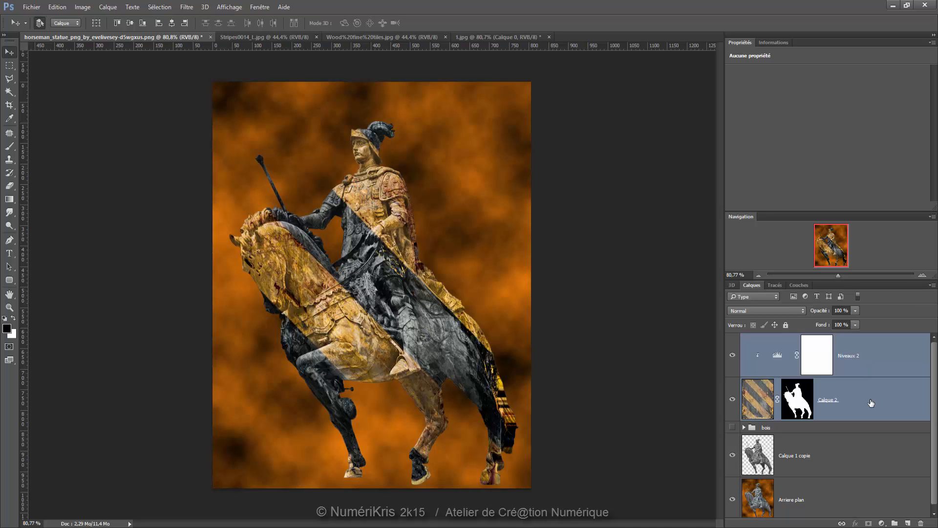
pyautogui.hotkey('ctrl', 'g')
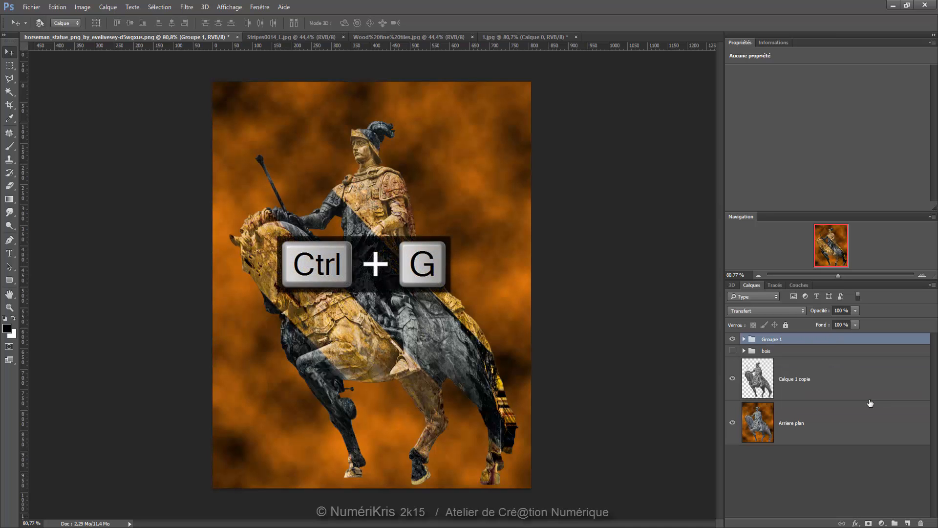
pyautogui.doubleClick(776, 341)
pyautogui.write('fer')
pyautogui.press('Return')
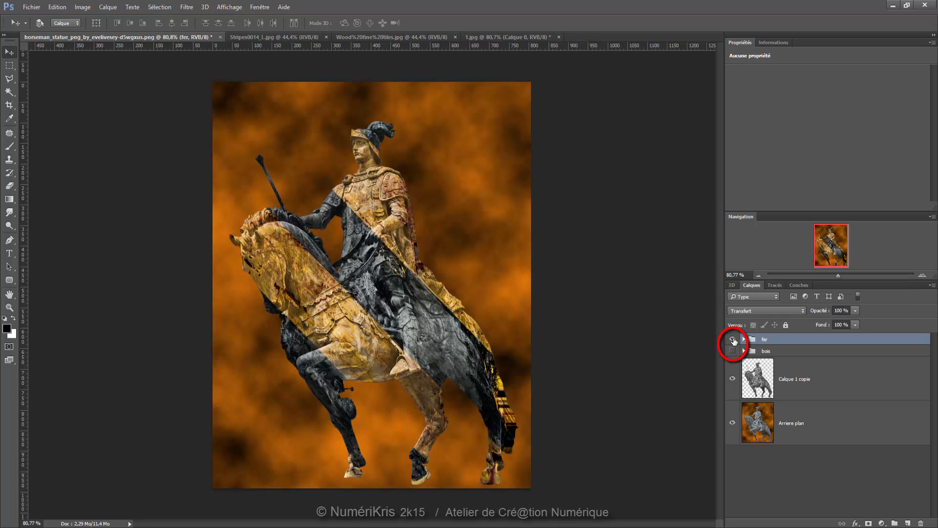
# Compare the fer, bois and plain statue versions by switching group visibility, ending with bois shown and fer hidden
pyautogui.click(733, 339)
pyautogui.click(732, 351)
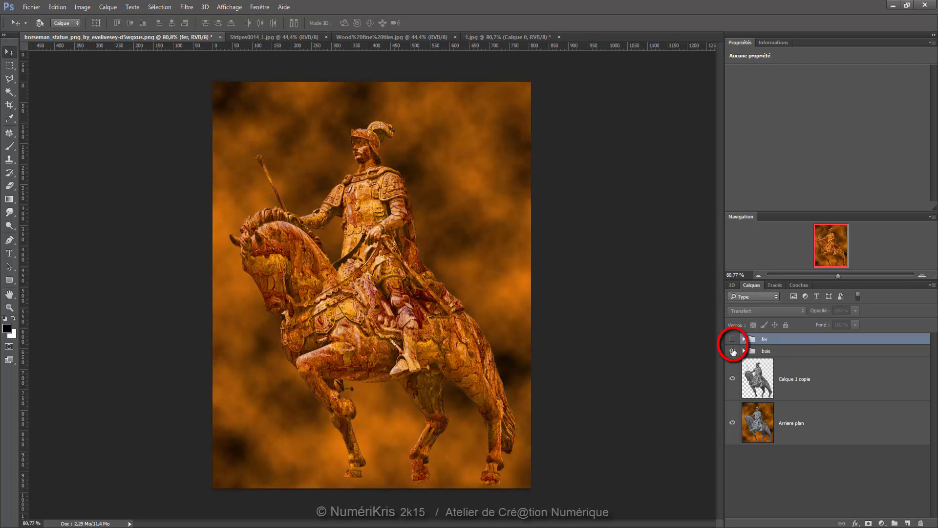
pyautogui.click(732, 351)
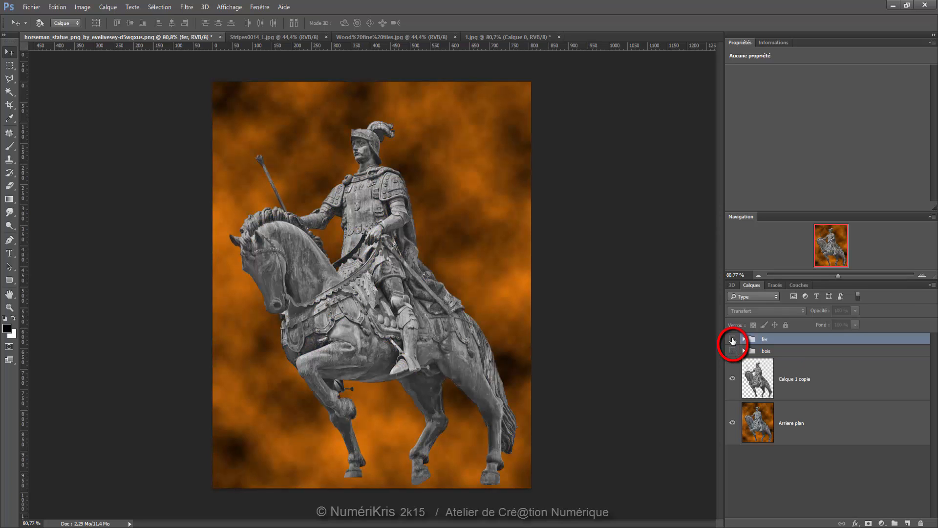
pyautogui.click(732, 339)
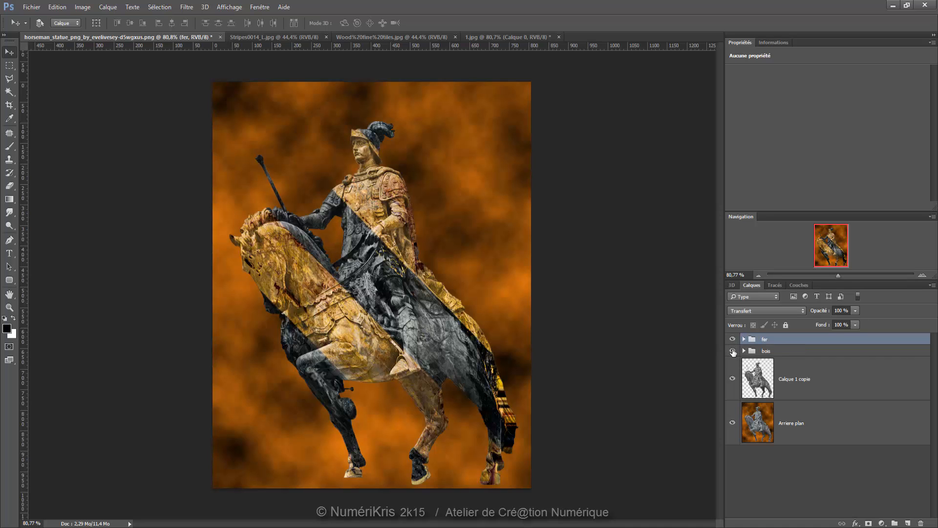
pyautogui.click(732, 350)
pyautogui.click(732, 339)
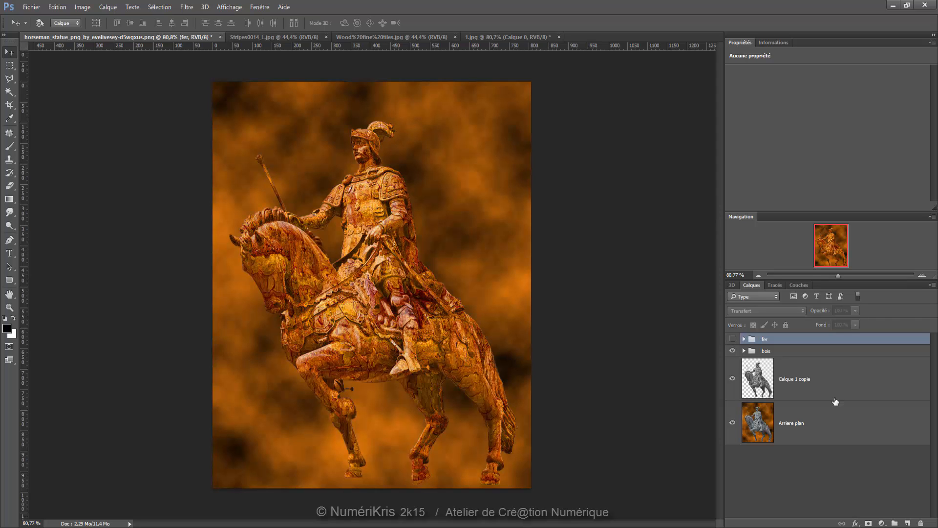